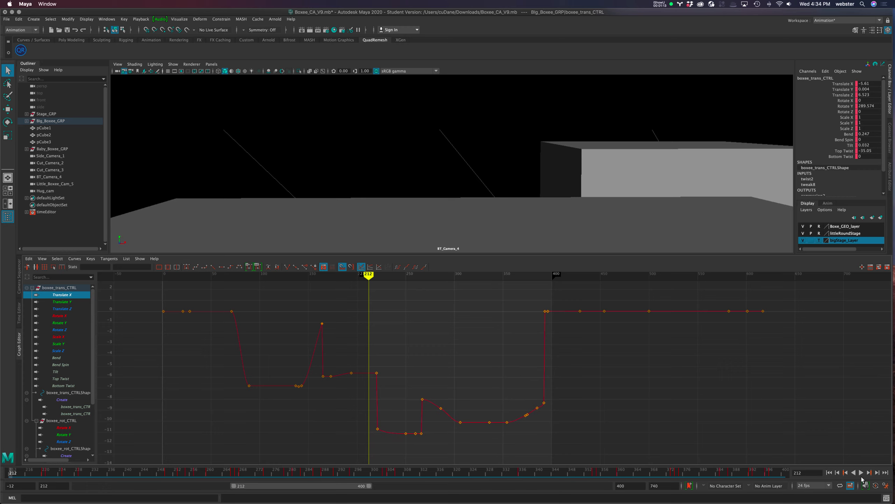
Play the BT_Camera_4 shot, scrub it in wireframe to frame 393, and return to frame 215 in shaded display
click(861, 472)
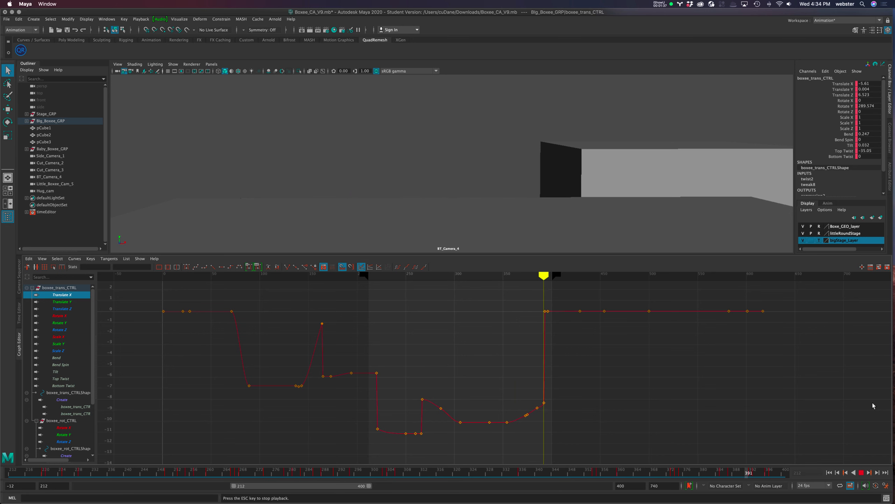
key(Escape)
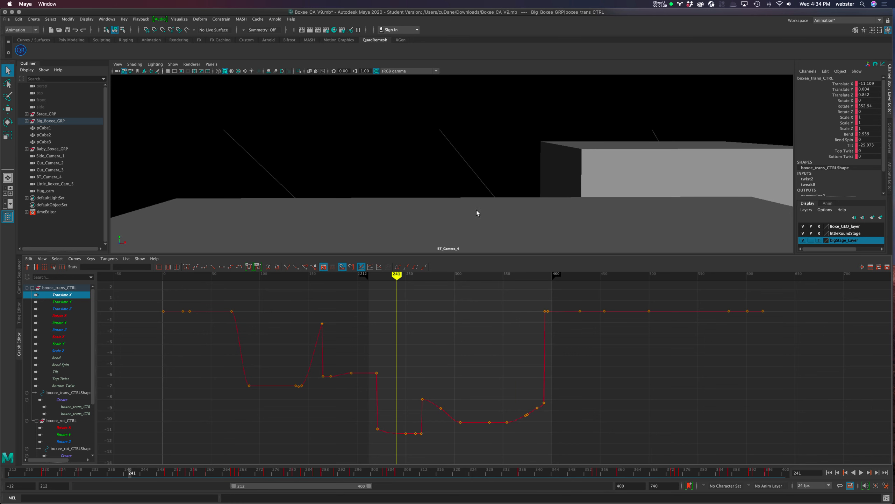
key(4)
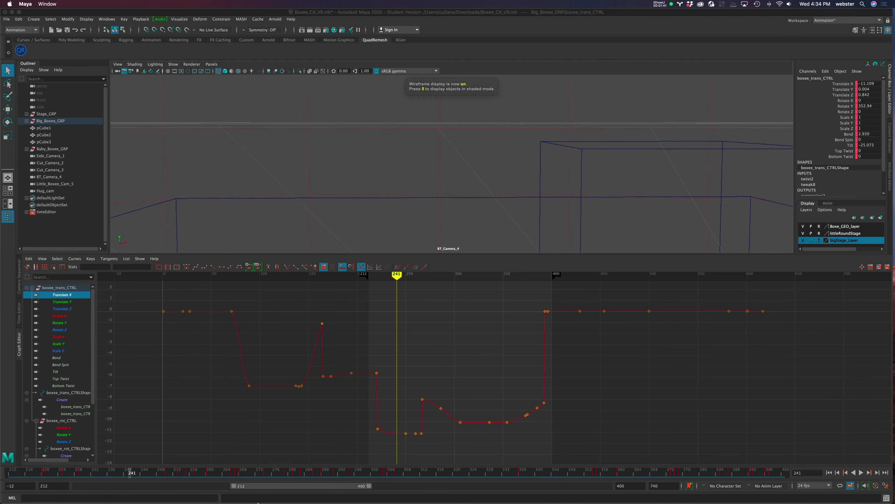
drag(83, 473, 739, 471)
drag(538, 276, 544, 277)
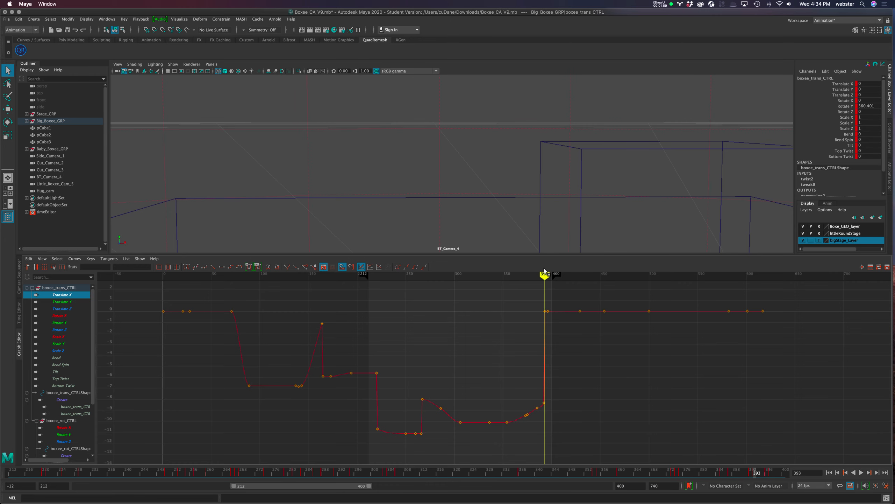
key(5)
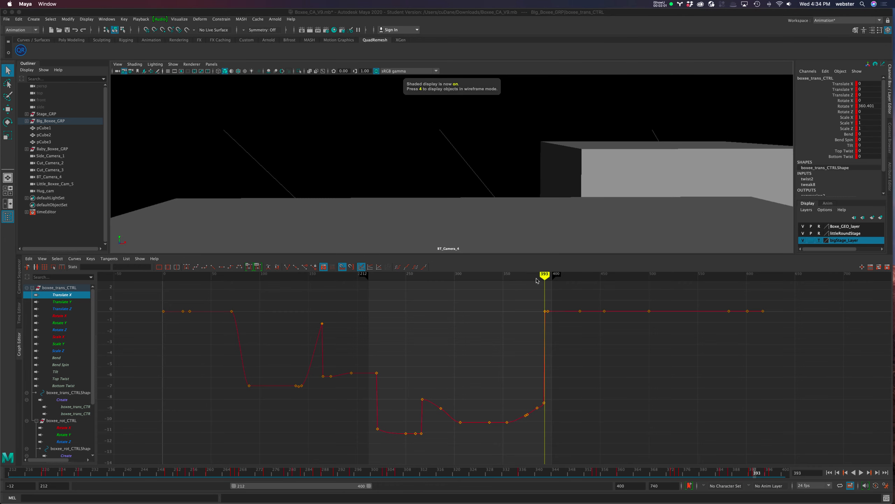
drag(543, 276, 372, 276)
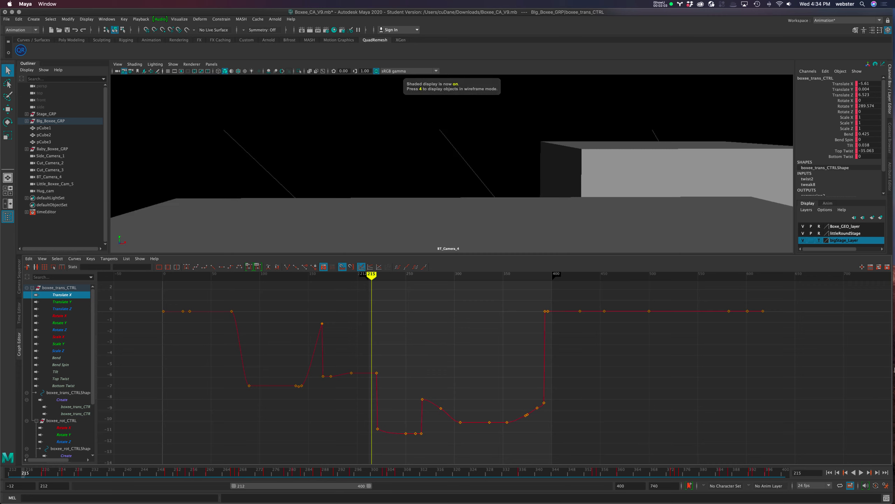
Replay the shot several times from its opening frames to review Boxee's motion behind the stage
click(861, 473)
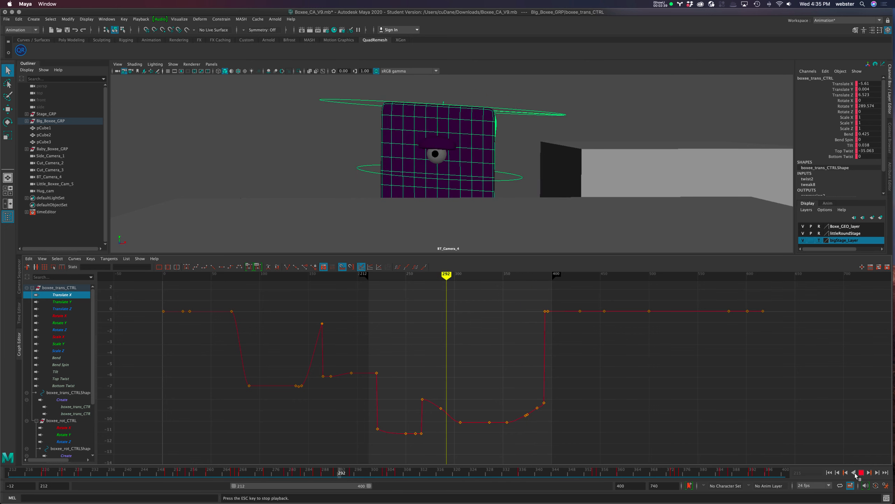
click(861, 472)
click(828, 473)
click(828, 473)
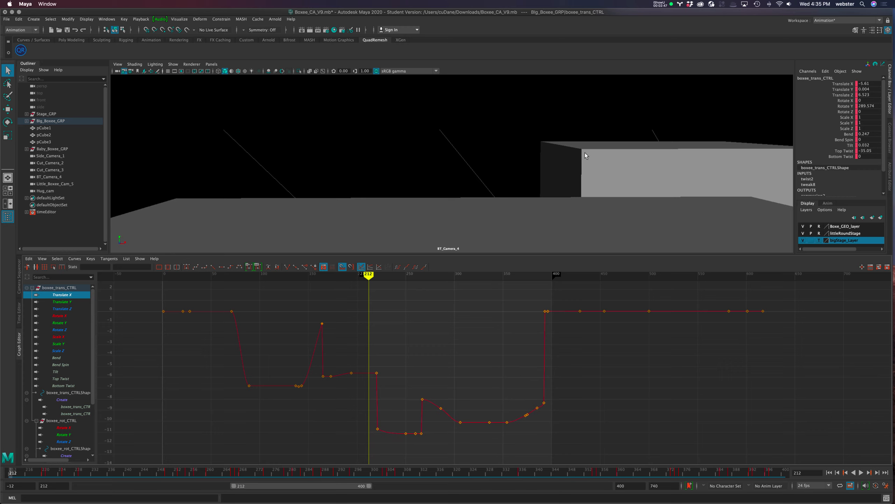
mouse_move(137, 472)
mouse_down()
mouse_move(396, 474)
mouse_move(136, 474)
mouse_up()
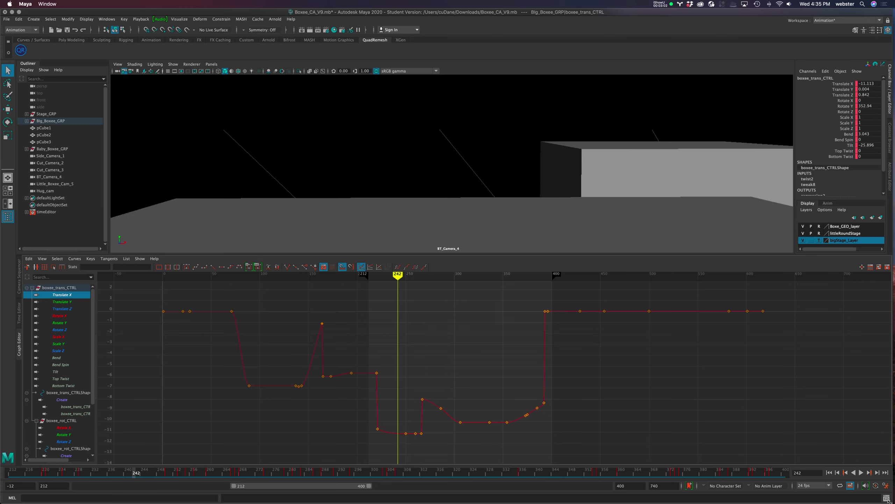
click(861, 472)
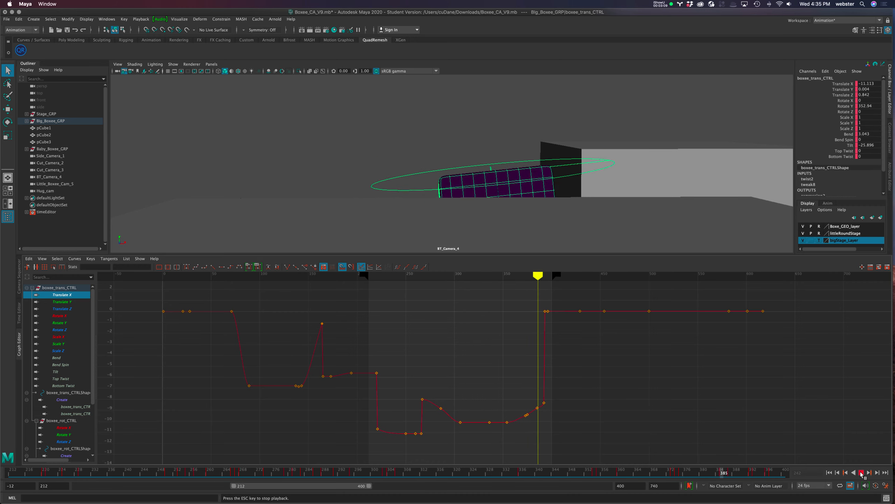
click(860, 473)
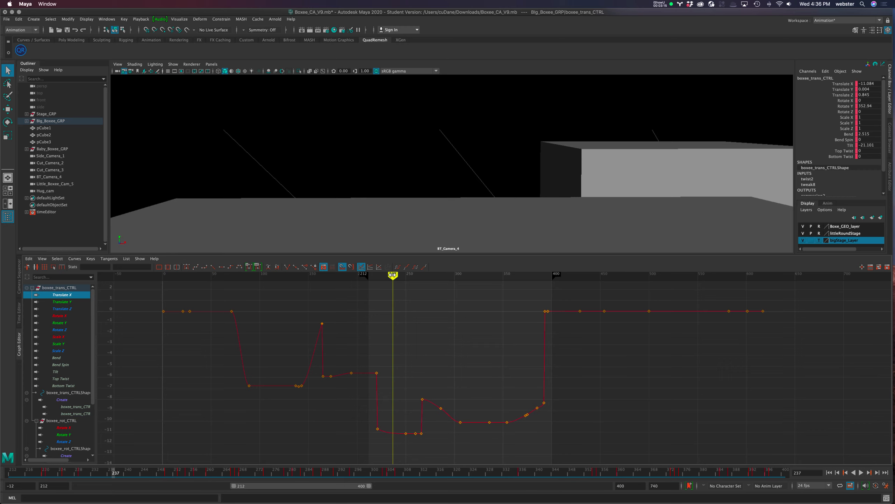
click(860, 472)
Scrub from frame 267 to 306 and compare the Translate X, Y and Z curves of boxee_trans_CTRL
drag(421, 277, 422, 276)
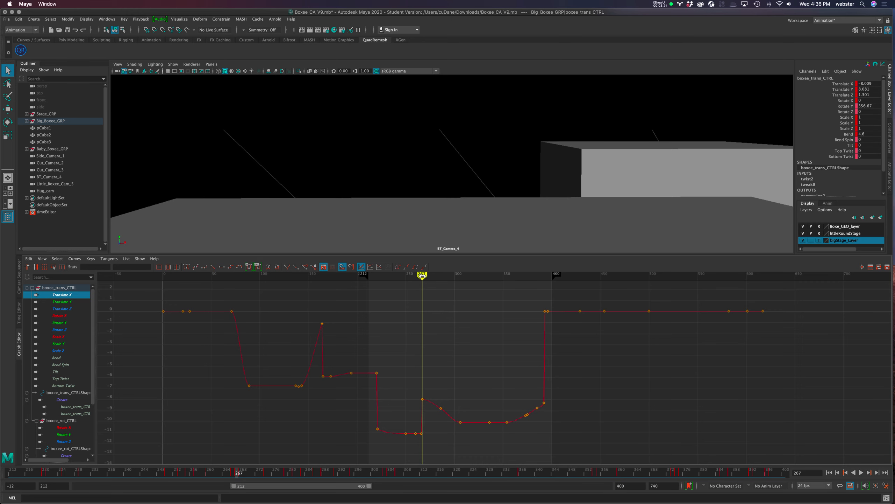
mouse_move(422, 276)
mouse_down()
mouse_move(406, 277)
mouse_move(460, 277)
mouse_up()
click(62, 302)
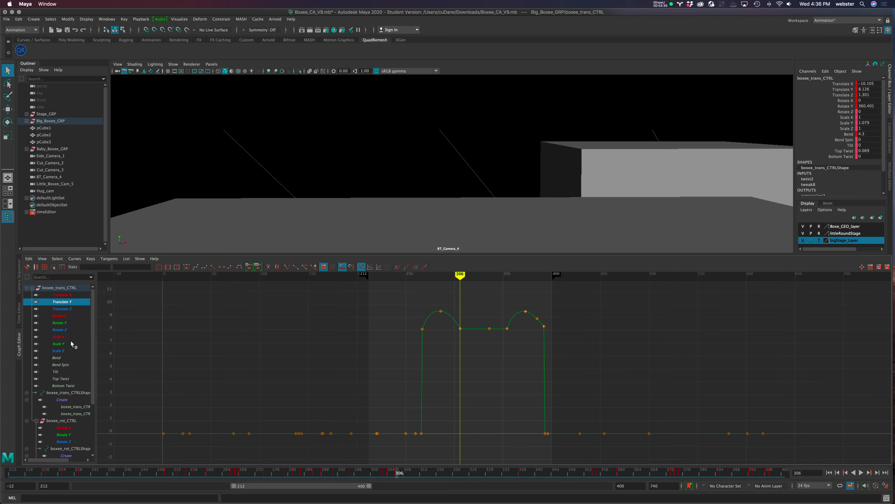
click(70, 296)
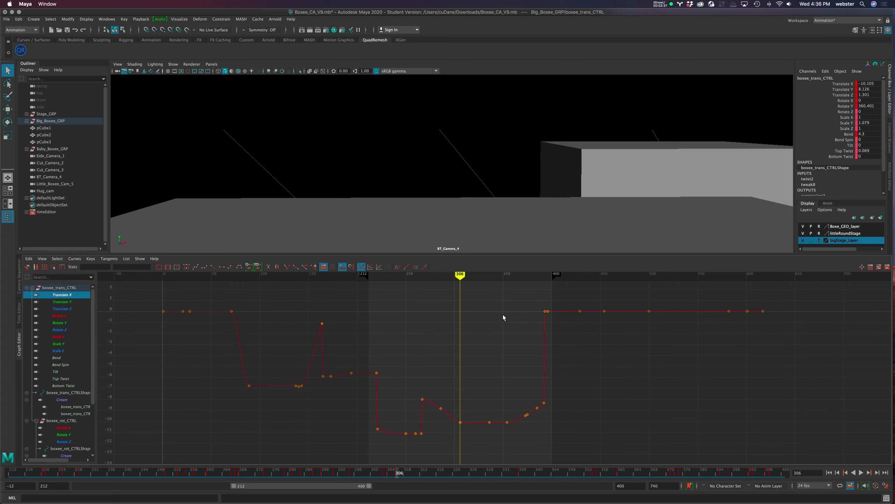
click(74, 308)
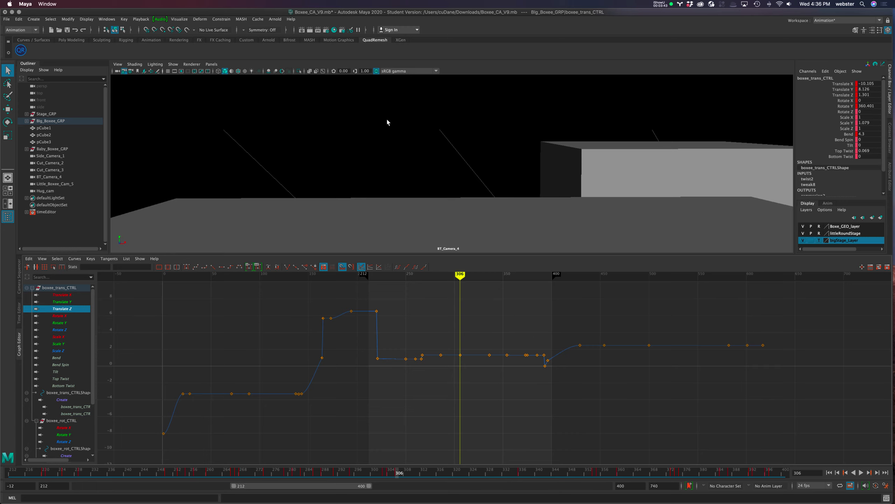
click(58, 295)
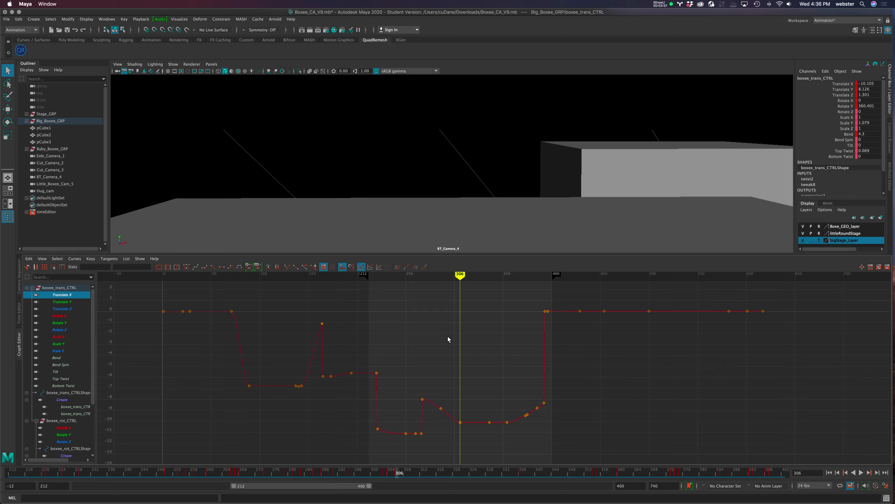
Delete the Translate X key between frames 267 and 306 and frame the whole curve
drag(436, 389, 448, 429)
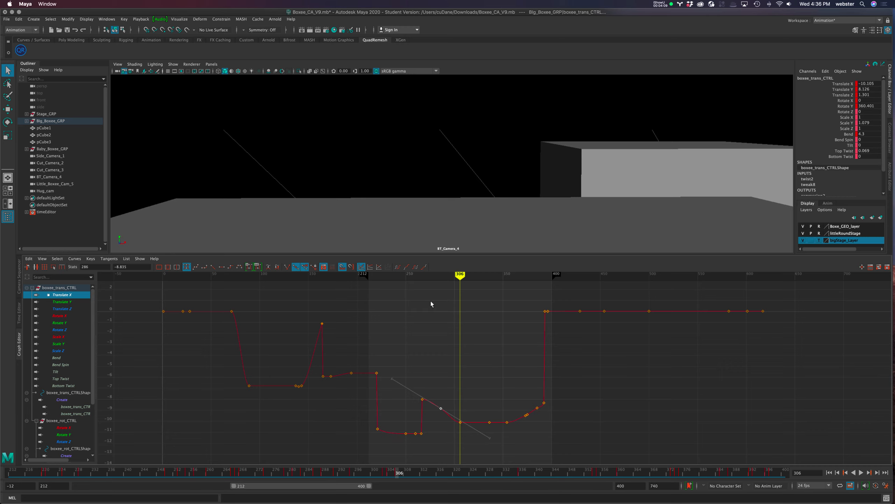
drag(438, 379, 441, 444)
drag(436, 362, 443, 421)
click(443, 421)
key(f)
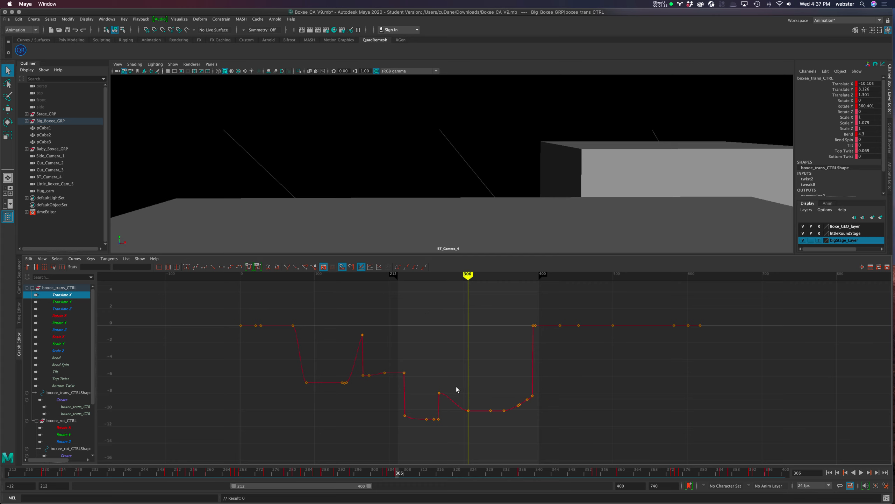
Break the tangents of the Translate X key at frame 267 and make its outgoing tangent linear
scroll(456, 386, up, 5)
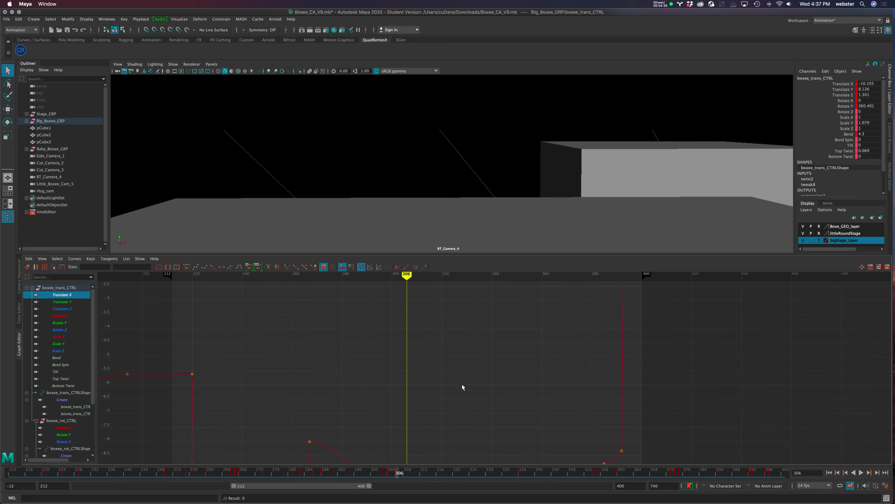
alt+middle_drag(470, 371, 528, 286)
scroll(535, 382, down, 5)
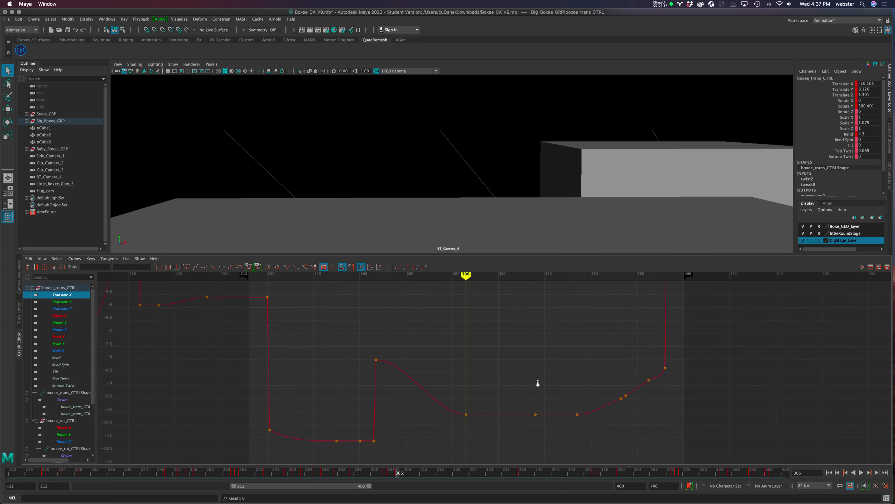
scroll(532, 382, down, 1)
drag(413, 336, 426, 379)
click(287, 266)
drag(455, 347, 459, 371)
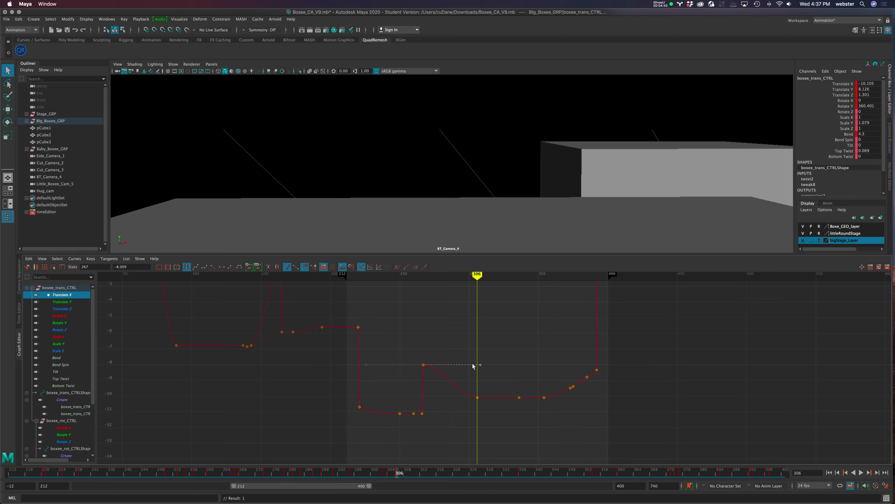
click(213, 269)
Break the tangents of the Translate X key at frame 306 and make its incoming tangent linear
click(468, 372)
click(478, 397)
click(287, 266)
drag(433, 392, 433, 417)
click(213, 267)
Play back the shot from frame 212 to check the straightened Translate X movement
mouse_move(477, 274)
mouse_down()
mouse_move(418, 280)
mouse_move(478, 281)
mouse_move(419, 281)
mouse_move(430, 282)
mouse_up()
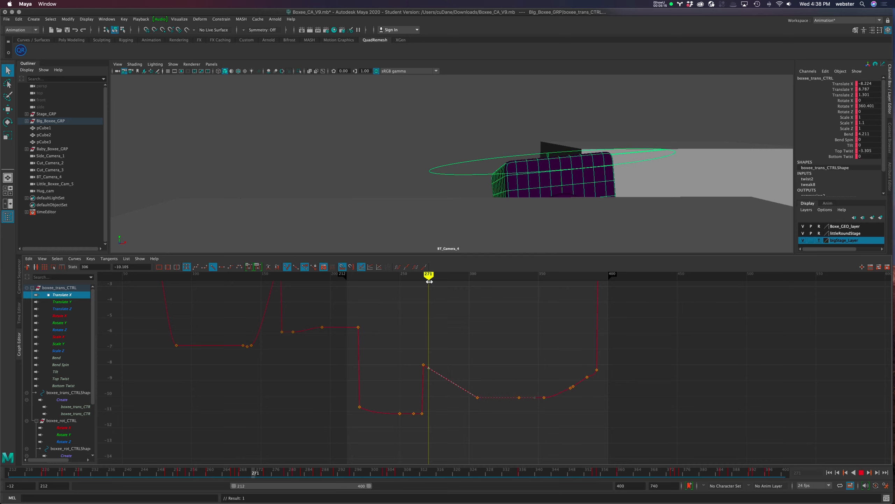
click(829, 472)
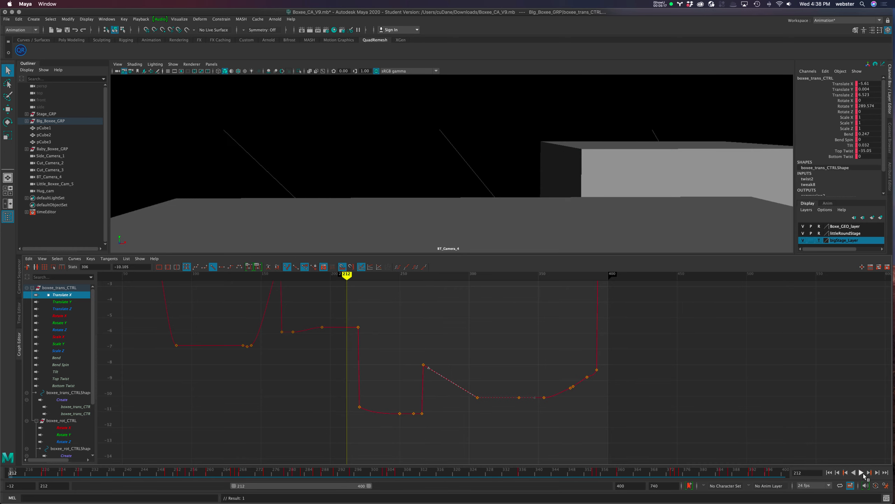
click(862, 473)
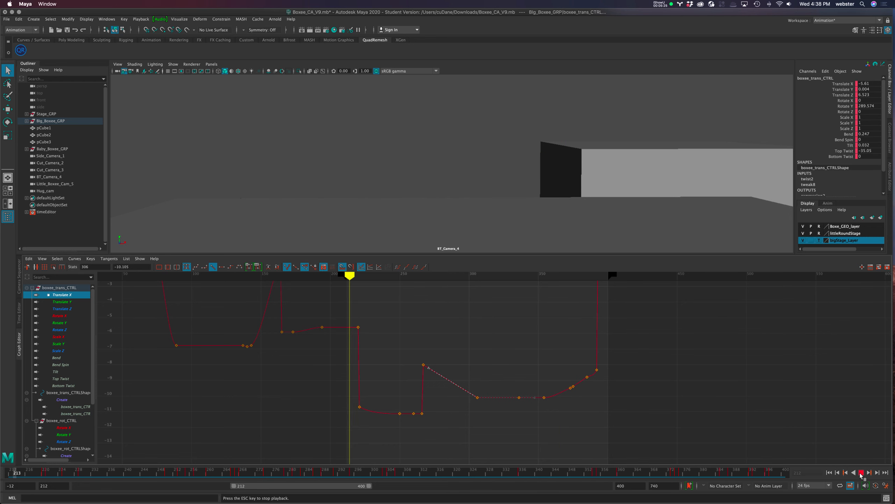
click(861, 473)
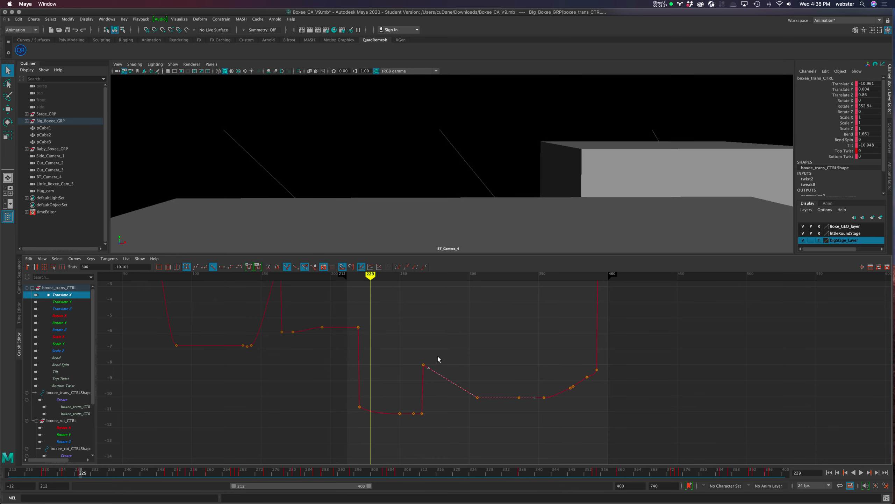
Delete the in-between Translate X keys between frames 354 and 392
drag(595, 408, 590, 406)
drag(376, 277, 596, 281)
drag(575, 392, 588, 400)
key(Delete)
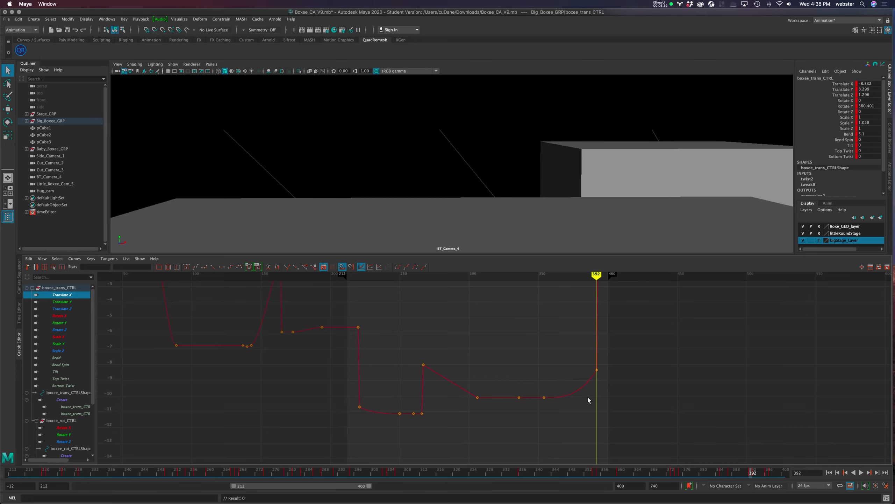
Break the tangents of the Translate X keys at frames 354 and 392 and make frame 354's outgoing tangent linear
drag(547, 368, 608, 421)
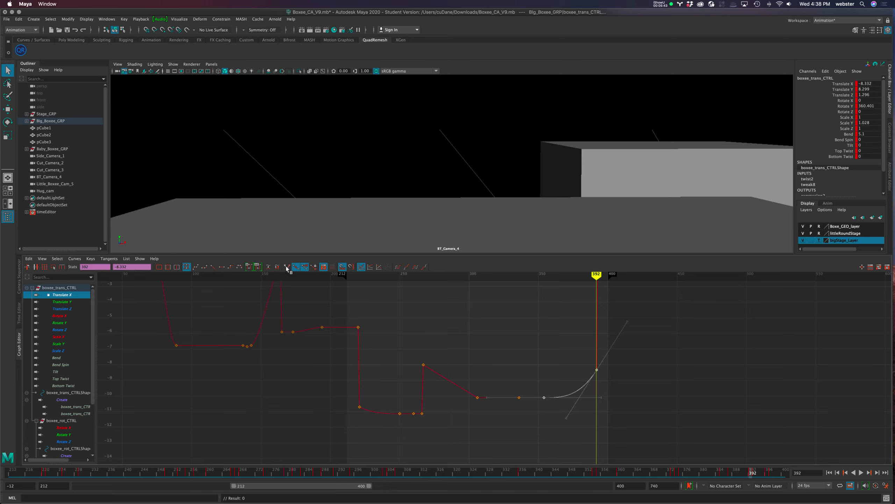
click(574, 361)
drag(540, 377, 568, 418)
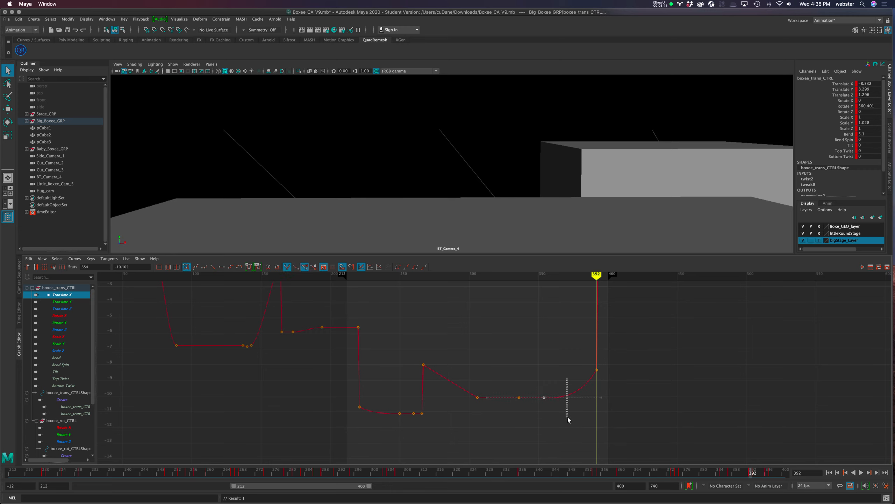
click(213, 266)
Make the incoming tangent of the Translate X key at frame 392 linear and play back the shot
drag(579, 354, 594, 406)
drag(572, 350, 596, 372)
click(213, 267)
mouse_move(598, 277)
mouse_down()
mouse_move(501, 274)
mouse_move(613, 274)
mouse_move(259, 278)
mouse_up()
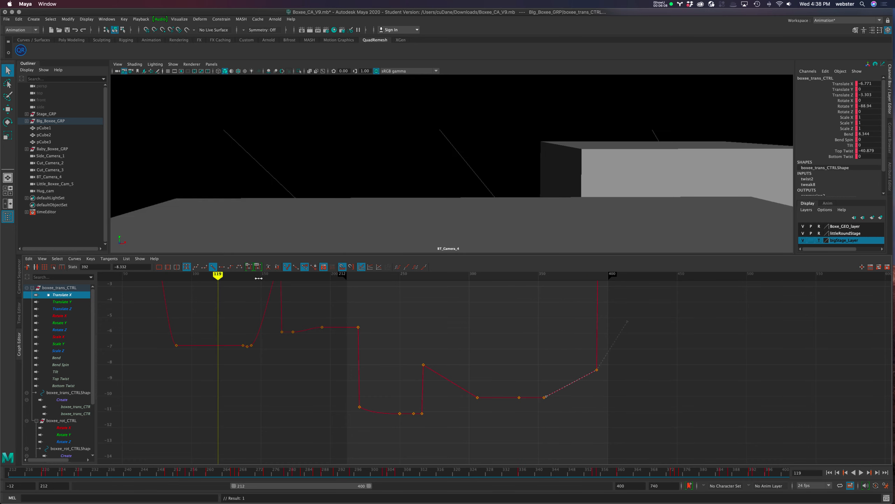
click(862, 472)
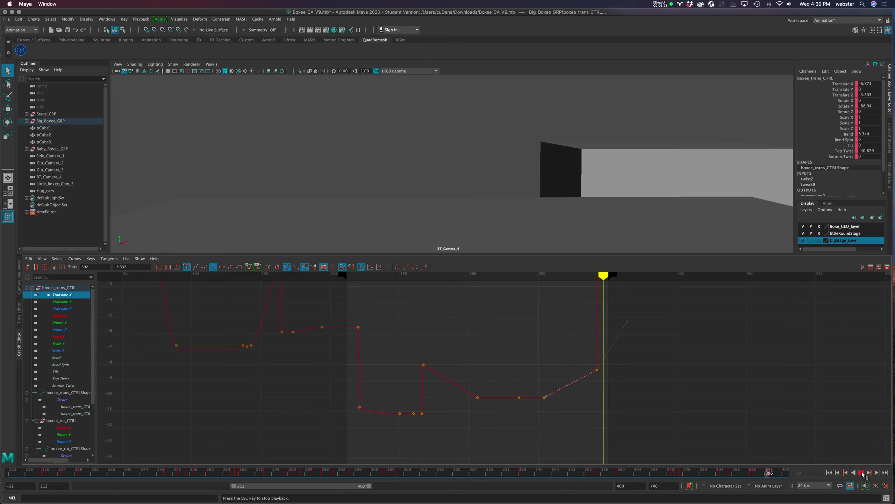
Break the tangents of the Translate Y keys at frames 267 and 392
click(59, 301)
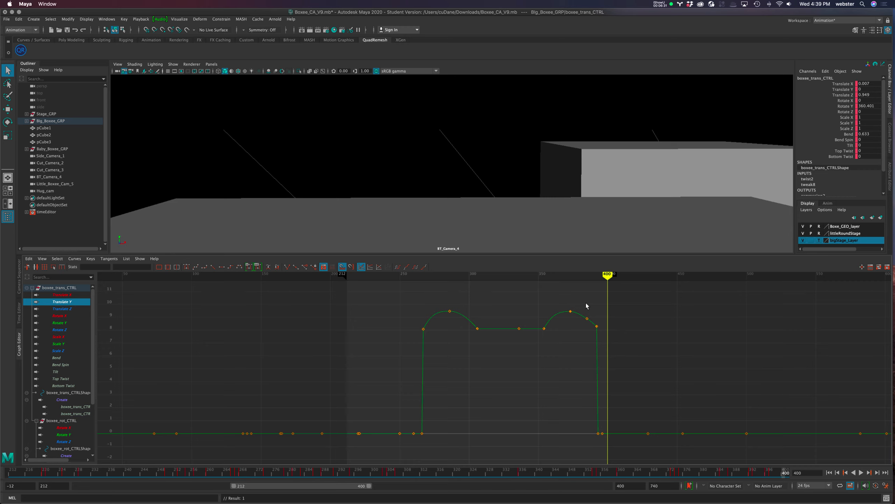
click(423, 329)
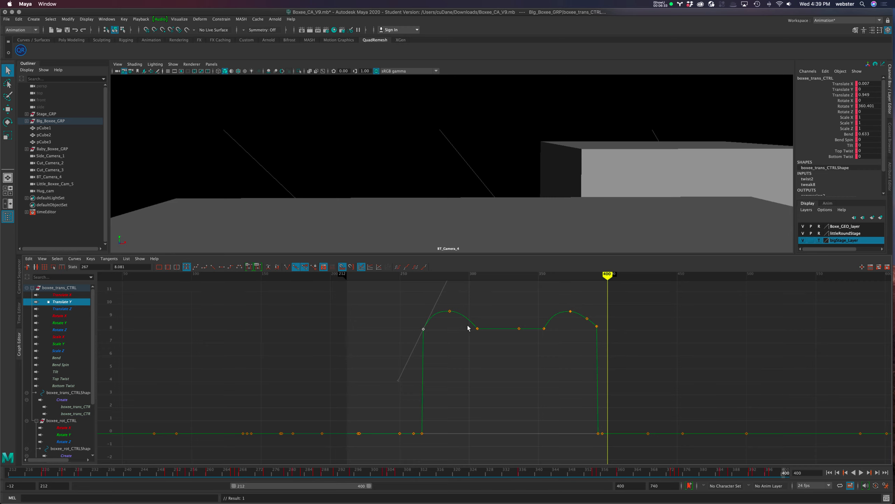
drag(409, 305, 435, 355)
click(287, 266)
drag(601, 318, 596, 336)
click(287, 266)
Scrub to frame 286 and back to frame 267, and play the first Translate Y arc
mouse_move(607, 274)
mouse_down()
mouse_move(426, 284)
mouse_move(477, 280)
mouse_move(449, 279)
mouse_up()
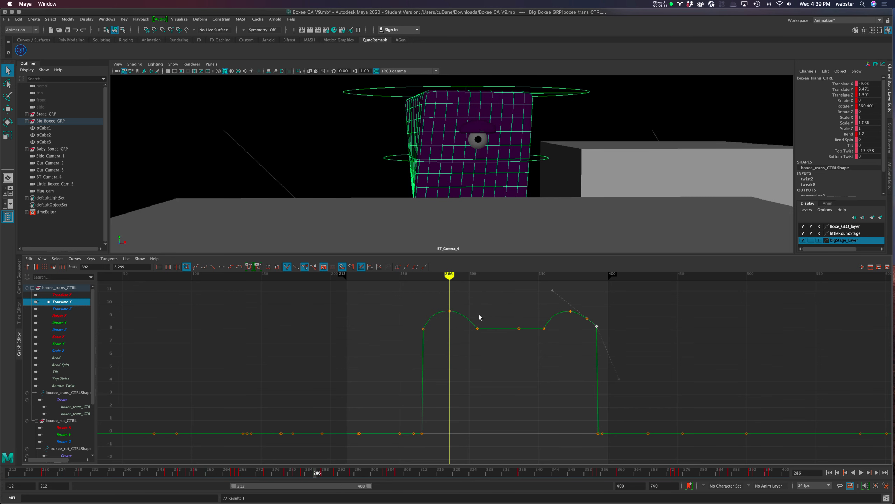
drag(449, 277, 423, 279)
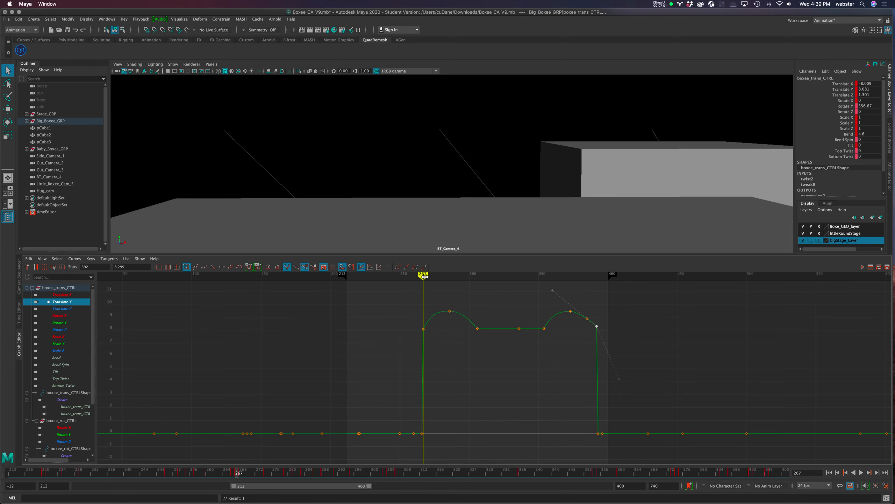
key(alt+v)
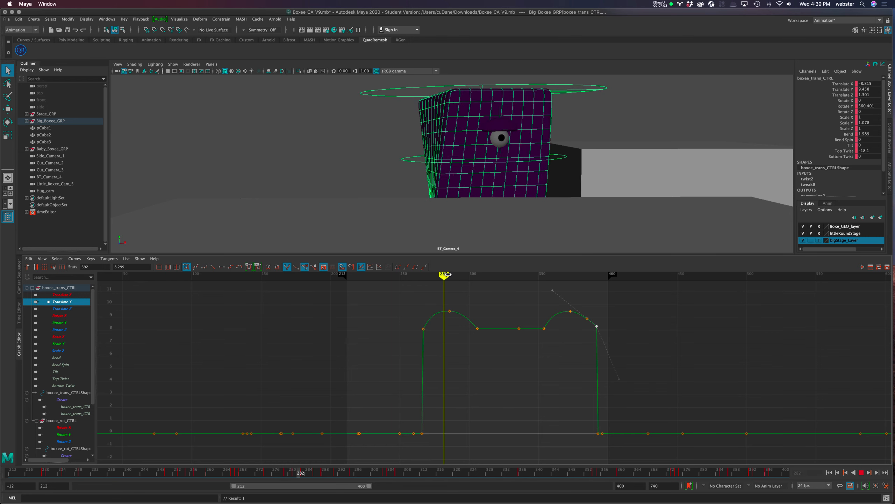
Stop playback at frame 306, move the Translate Y key there to frame 305, and scrub to frame 364
key(alt+v)
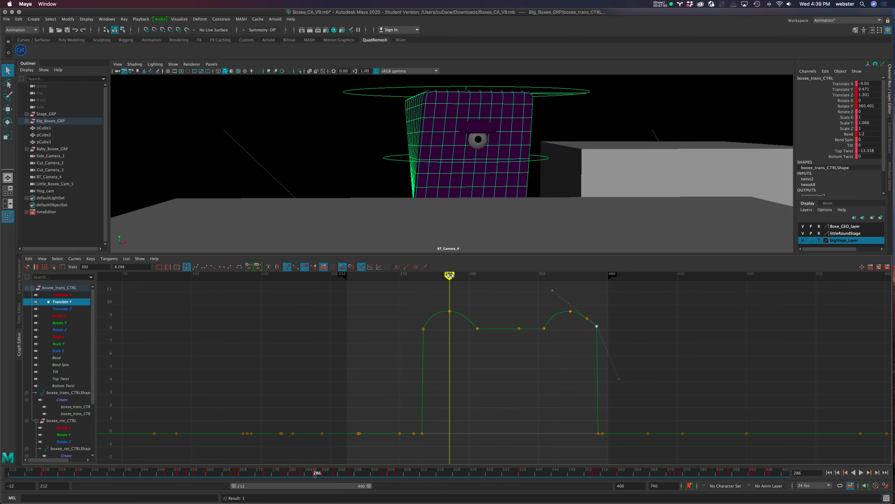
key(alt+v)
mouse_move(475, 274)
mouse_down()
mouse_move(449, 277)
mouse_move(477, 276)
mouse_up()
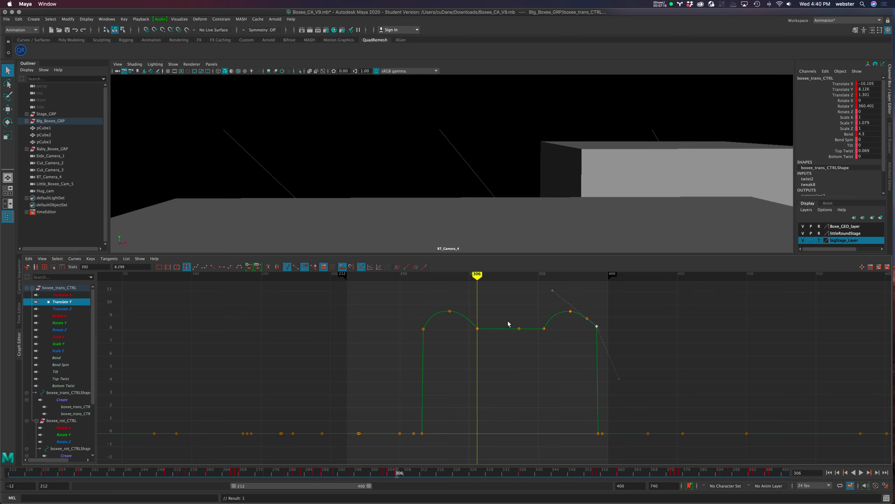
drag(485, 339, 486, 341)
shift+middle_drag(489, 343, 488, 344)
mouse_move(479, 278)
mouse_down()
mouse_move(455, 278)
mouse_move(580, 279)
mouse_move(558, 279)
mouse_up()
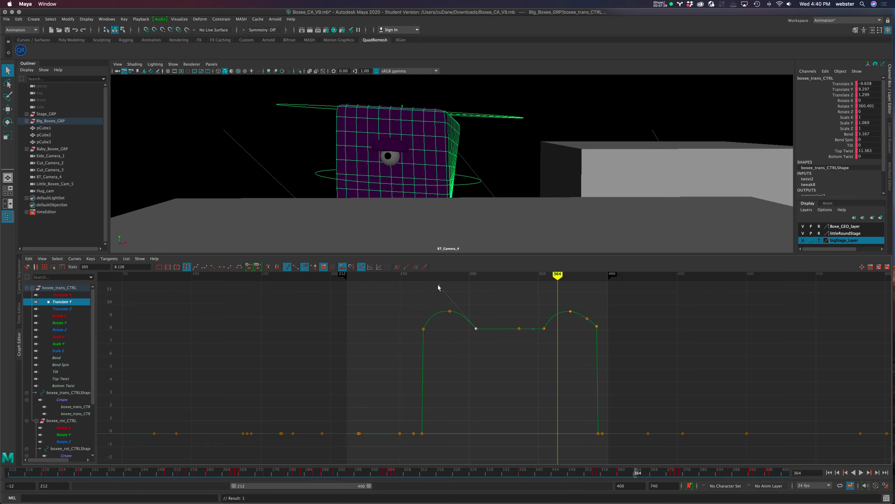
Steepen the incoming tangent of the Translate Y key at frame 305 to round the first arc's descent, undoing the excess edits
middle_drag(455, 293, 467, 296)
key(super+z)
click(469, 294)
drag(491, 314, 473, 333)
drag(479, 297, 458, 303)
middle_drag(489, 302, 492, 301)
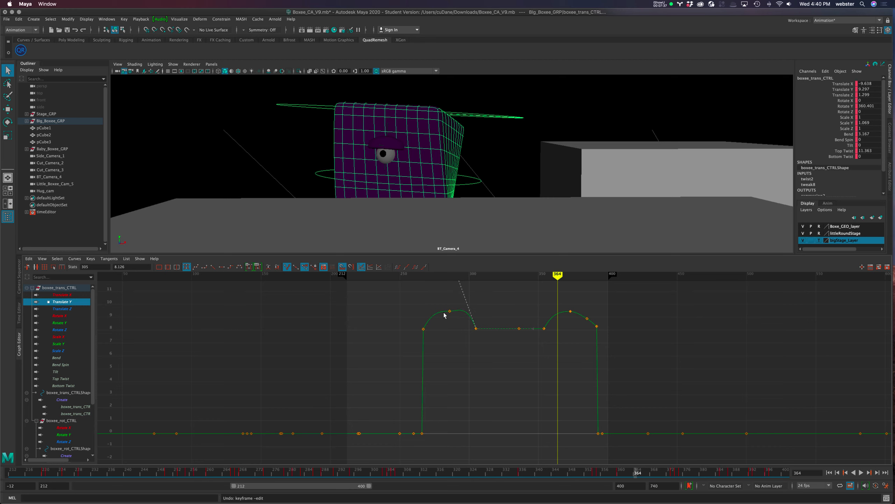
mouse_move(557, 275)
mouse_down()
mouse_move(424, 275)
mouse_move(462, 277)
mouse_up()
key(super+z)
key(super+z)
key(super+z)
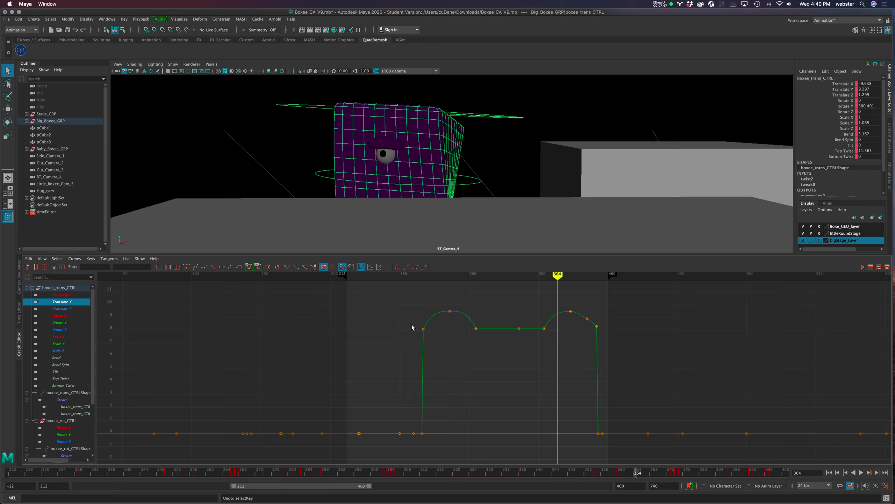
Lower the Translate Y base keys between frames 267 and 392 together, bringing frame 305 to about 7.04
drag(405, 327, 586, 333)
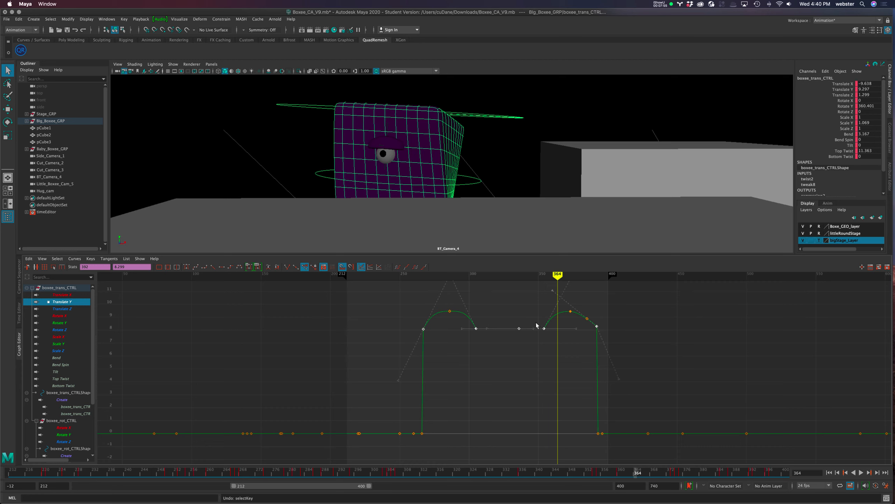
middle_drag(513, 351, 512, 369)
key(z)
key(w)
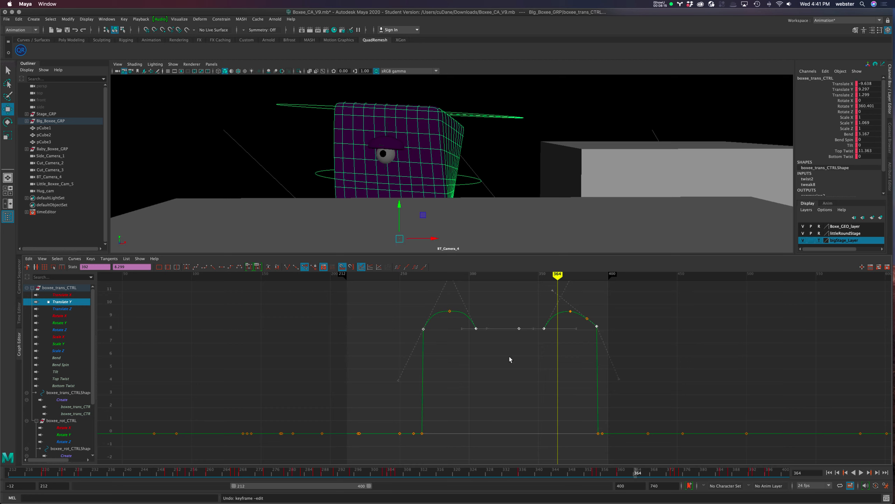
middle_drag(510, 352, 515, 371)
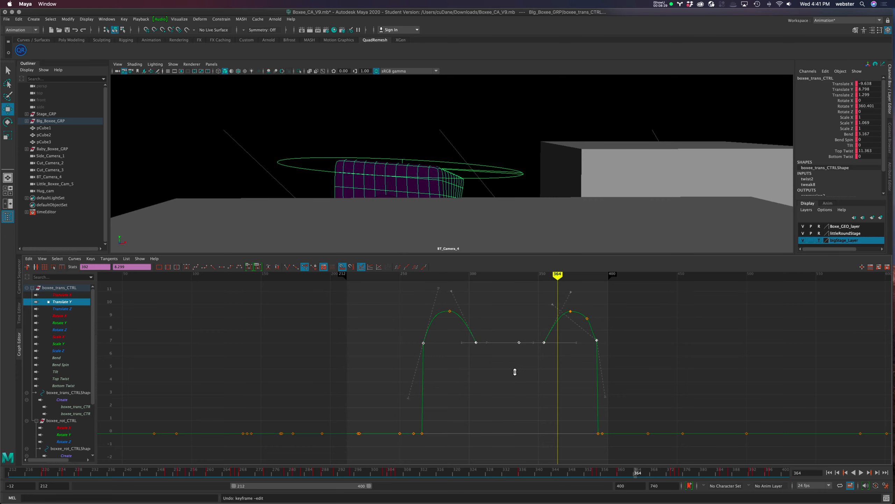
click(503, 322)
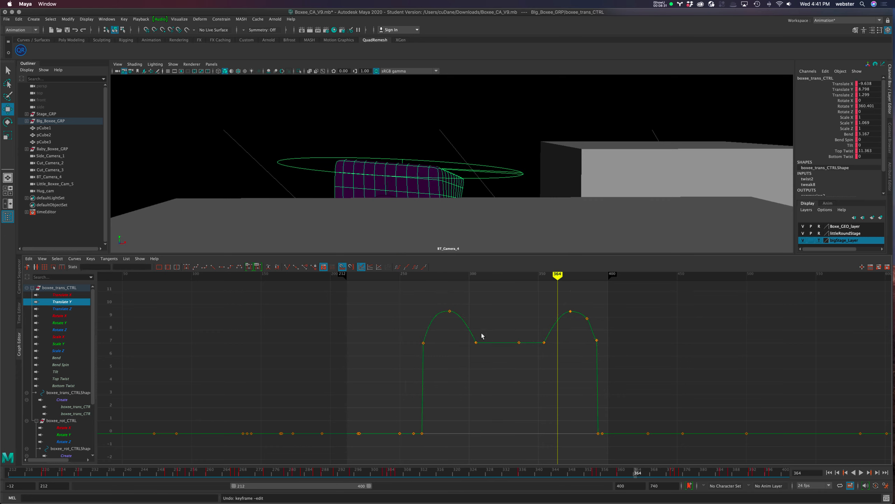
Reshape the first Translate Y arc by adjusting the incoming tangent at frame 305 and the outgoing tangent at frame 267
click(476, 342)
click(452, 291)
middle_drag(476, 301, 486, 299)
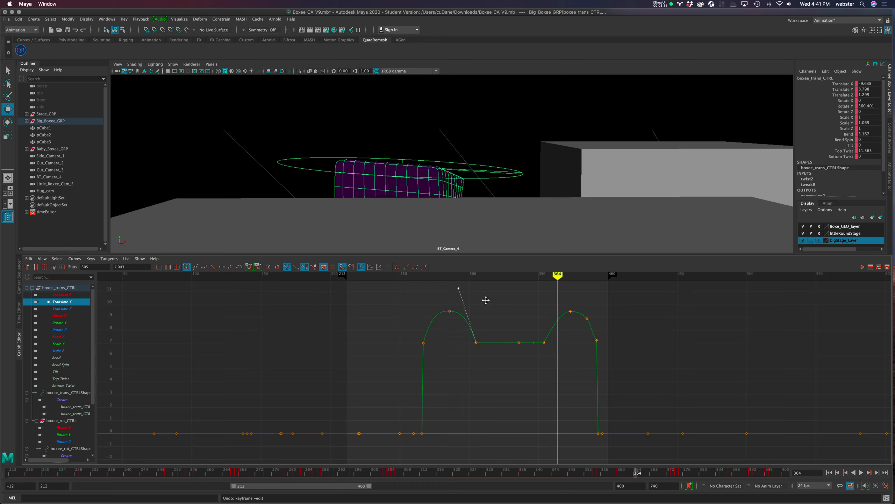
drag(410, 335, 426, 354)
drag(444, 302, 457, 335)
Delete the extra Translate Y key between the second peak and frame 392, and adjust the outgoing tangent at frame 354
drag(581, 295, 604, 337)
key(Delete)
middle_drag(563, 330, 591, 318)
click(544, 342)
middle_drag(590, 310, 576, 310)
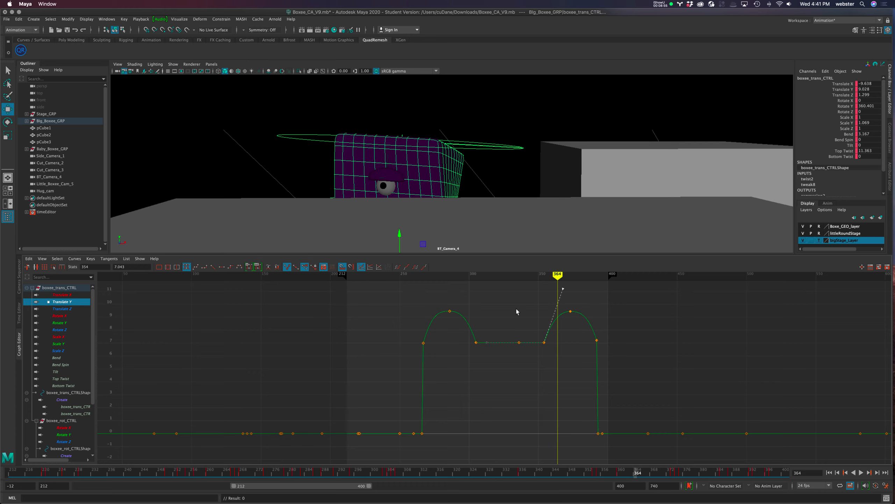
Scrub back to frame 255 and play the shot from frame 212 to review the reshaped jumps
click(448, 311)
drag(559, 275, 407, 291)
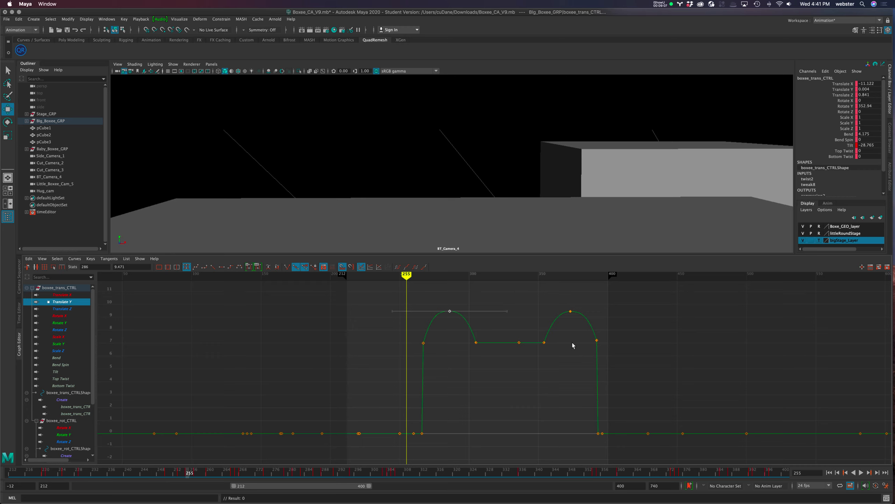
click(477, 344)
click(828, 473)
click(861, 473)
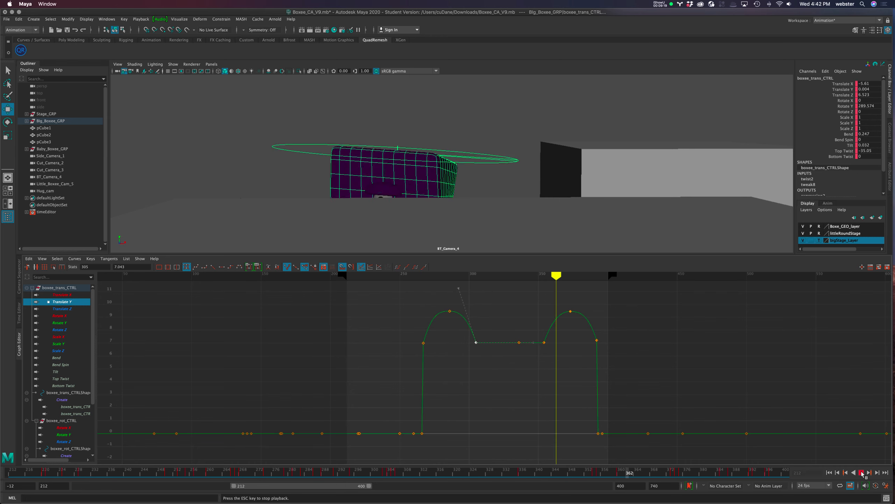
key(Escape)
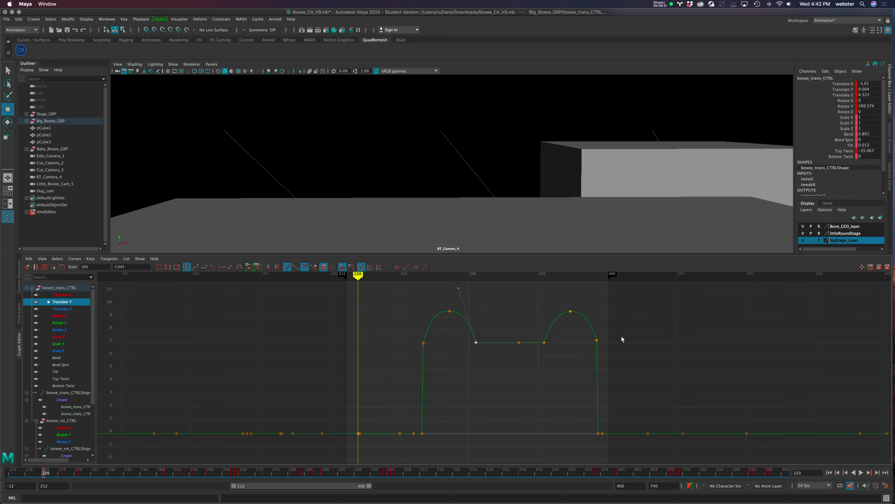
Lower the Translate Y base keys between frames 267 and 392 to about 5.7 and play back the shot
drag(403, 341, 632, 355)
shift+middle_drag(509, 360, 523, 386)
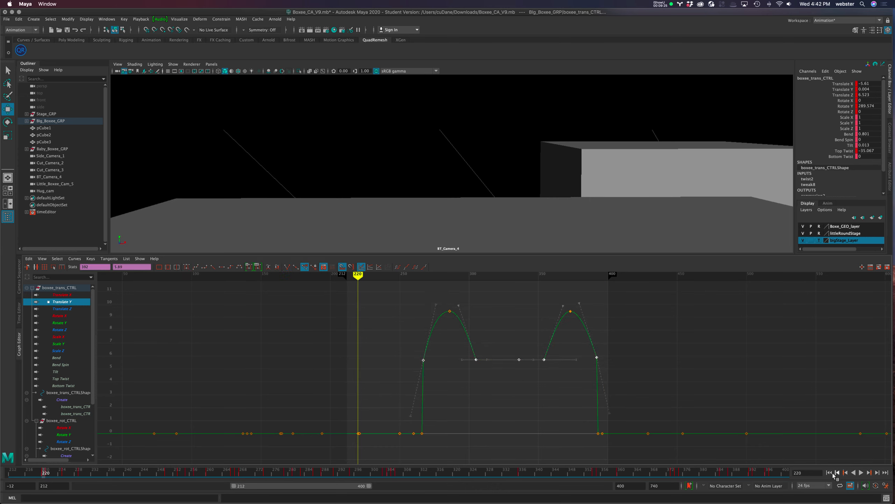
click(848, 472)
click(860, 472)
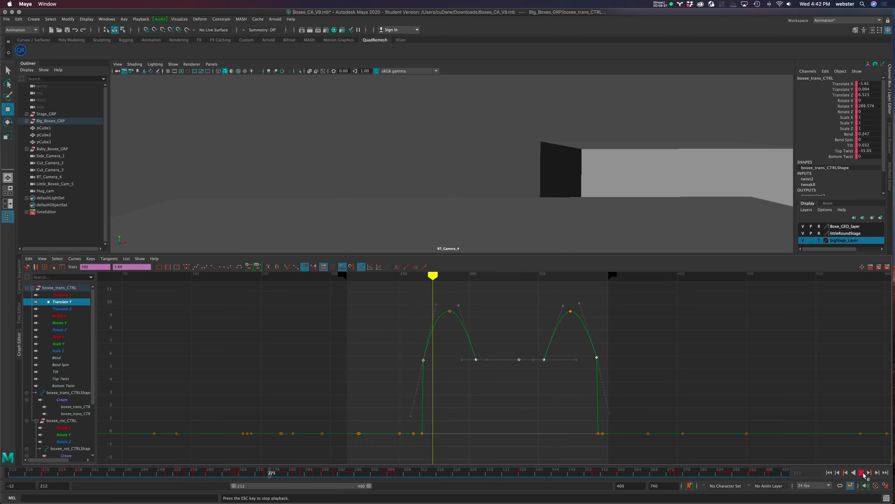
click(863, 473)
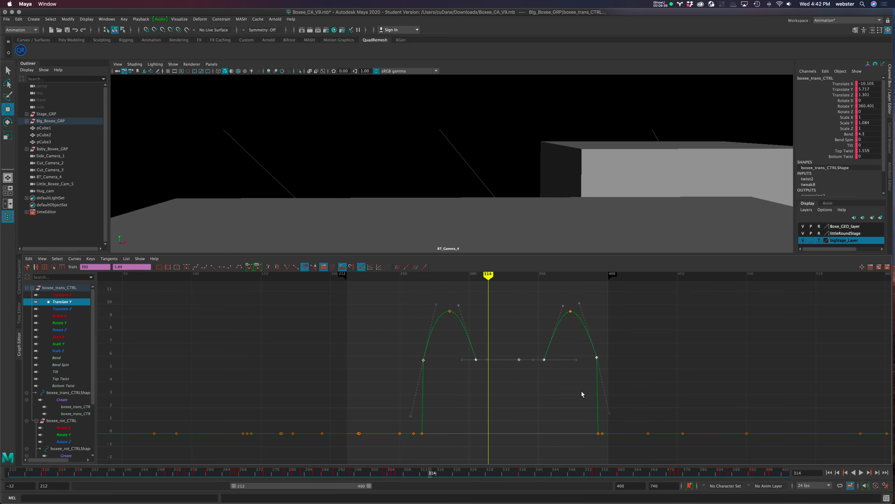
click(513, 341)
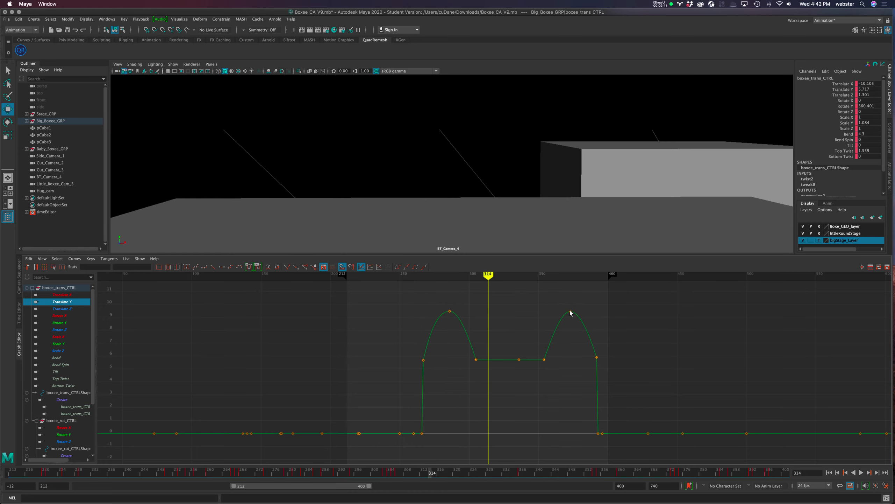
Round the second Translate Y arc by adjusting the outgoing tangent at frame 354 and the incoming tangent at frame 392
click(544, 360)
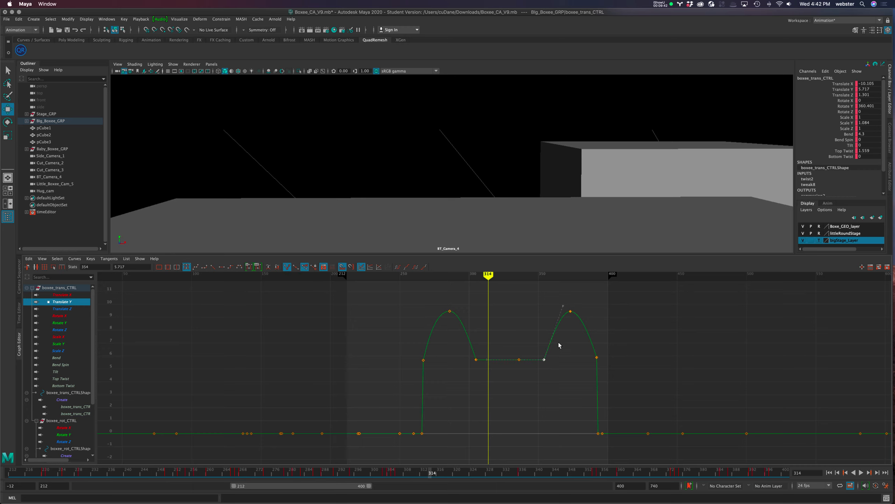
click(562, 306)
middle_drag(562, 352, 555, 356)
drag(574, 344, 626, 373)
click(579, 302)
middle_drag(591, 317, 596, 316)
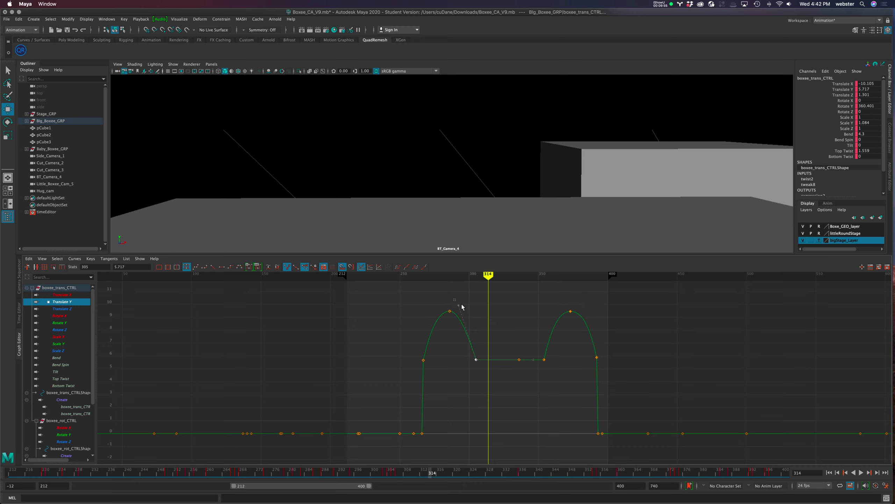
Round the first Translate Y arc using the frame 305 incoming and frame 267 outgoing tangents, and play the shot from frame 212
middle_drag(469, 321, 477, 321)
middle_drag(447, 358, 445, 358)
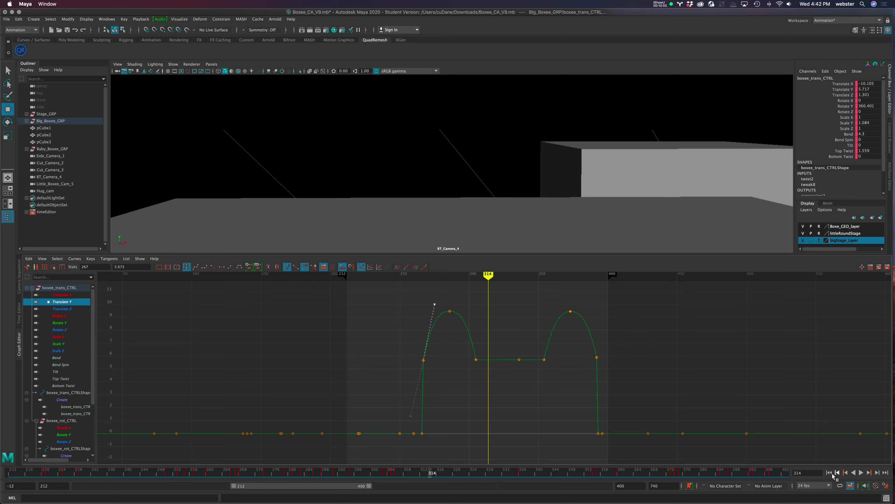
click(829, 472)
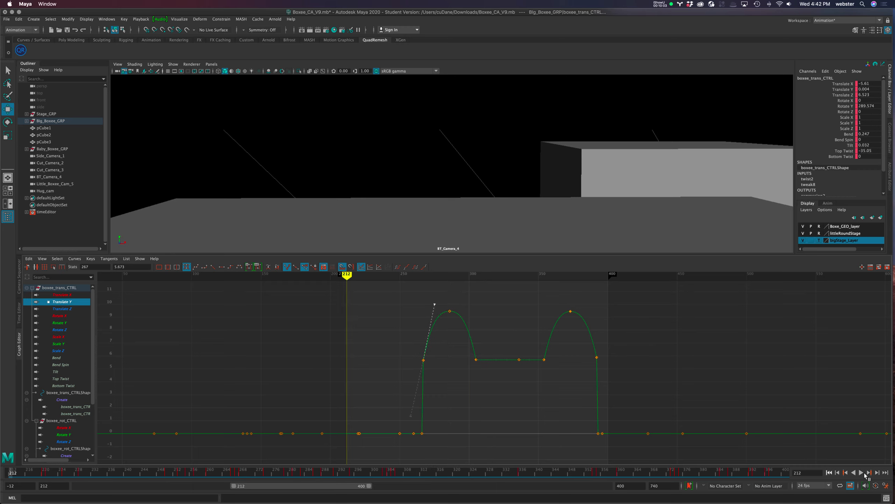
click(862, 472)
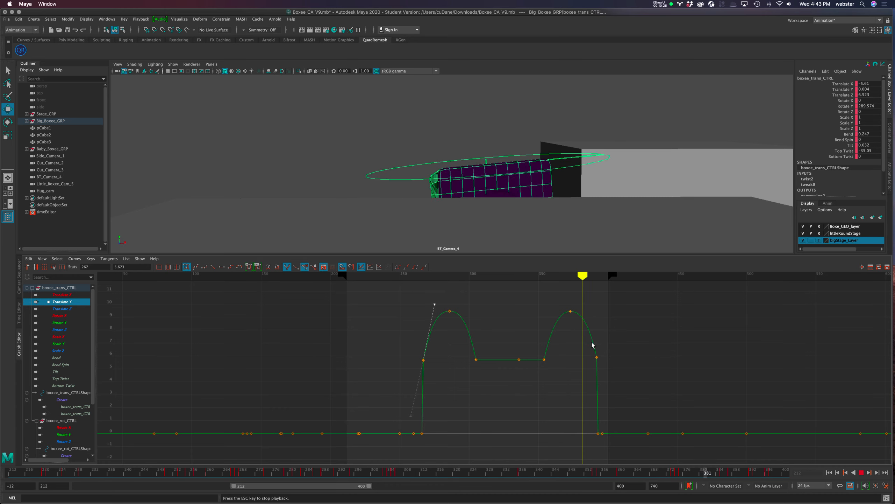
click(861, 473)
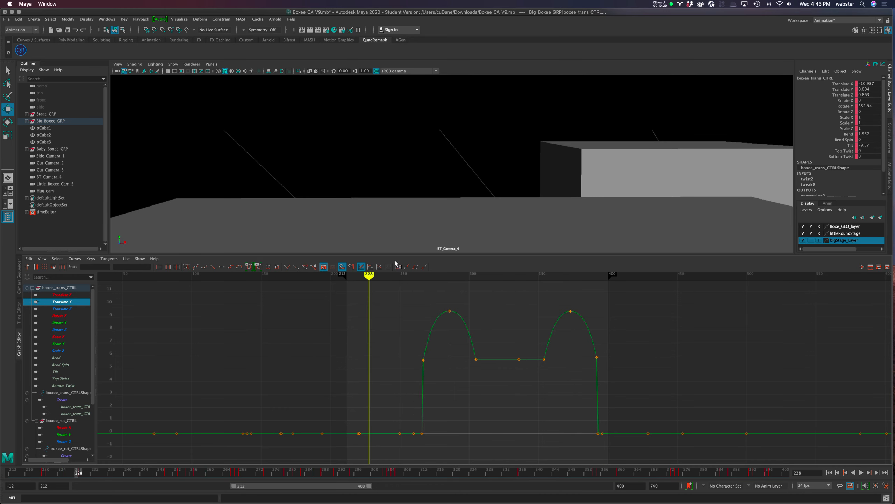
Insert Translate Y keys at frames 276 and 296, on either side of the first arc's peak
drag(369, 276, 436, 275)
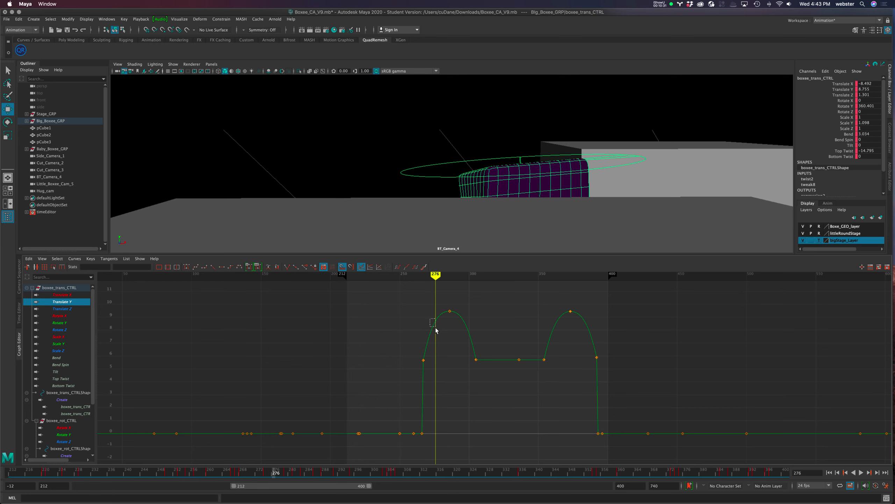
drag(436, 328, 438, 329)
right_click(441, 322)
click(449, 328)
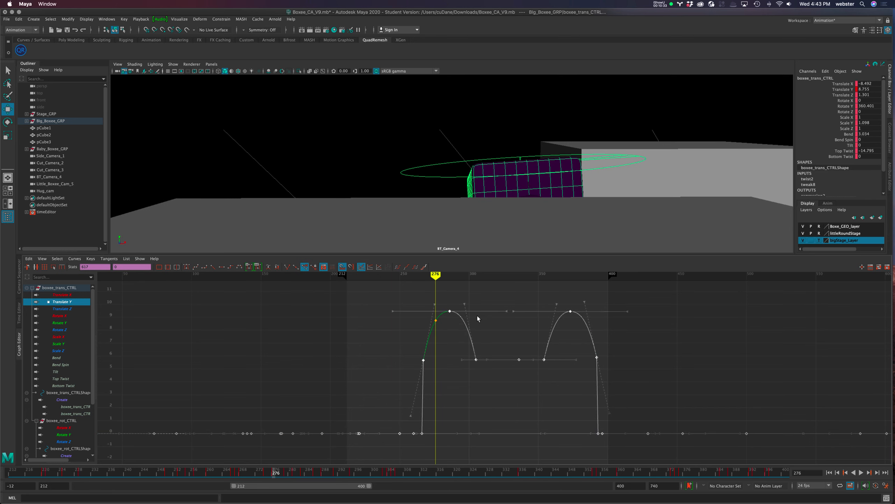
drag(454, 331, 453, 331)
drag(435, 276, 463, 276)
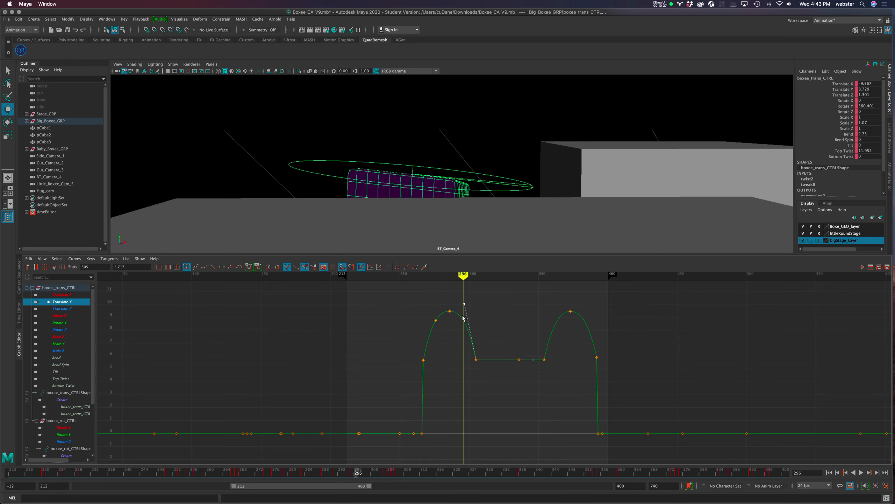
right_click(463, 322)
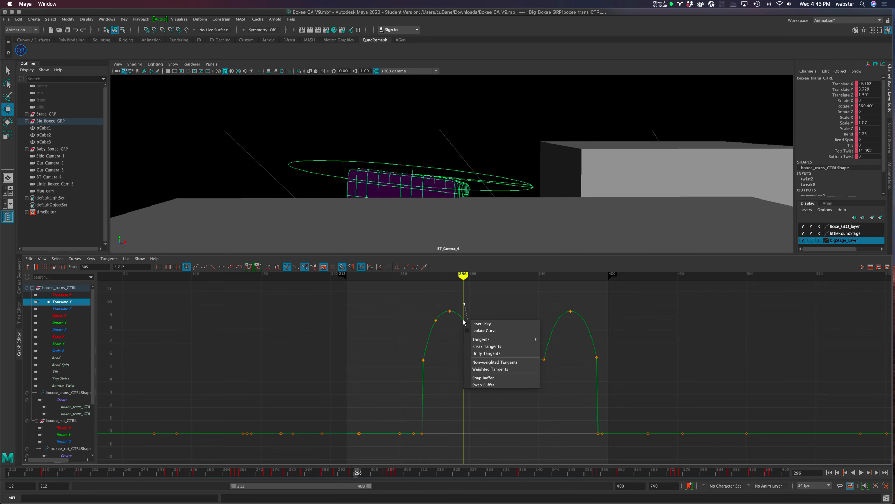
click(499, 324)
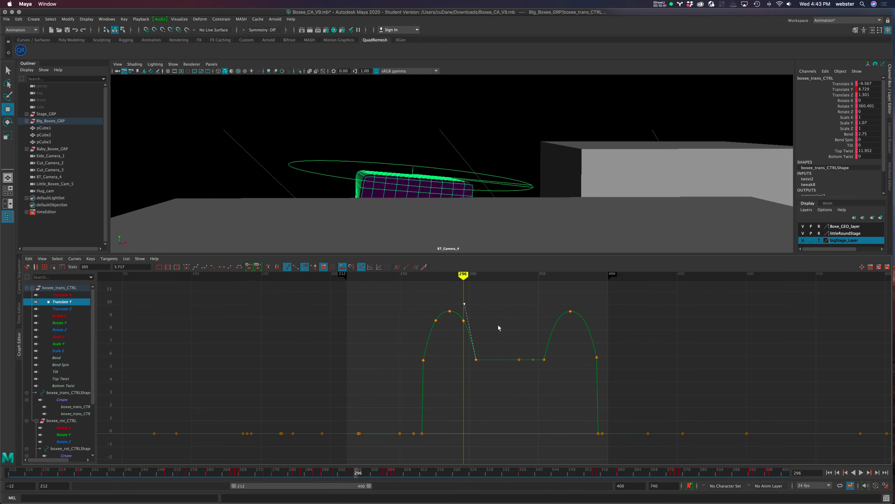
Spread the two inserted Translate Y keys outward from the first peak, moving the second to frame 298 at about 8.65
click(410, 333)
drag(414, 330, 431, 341)
click(456, 305)
drag(473, 324, 475, 325)
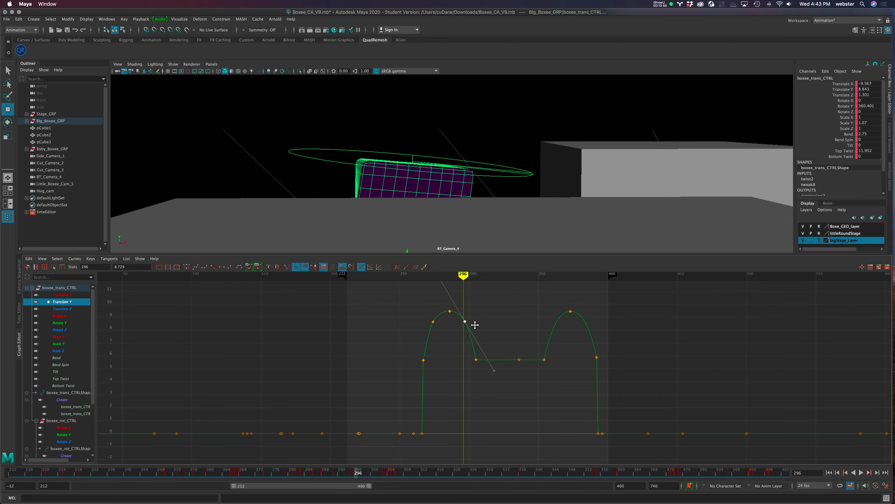
drag(422, 313, 439, 328)
middle_drag(482, 330, 484, 328)
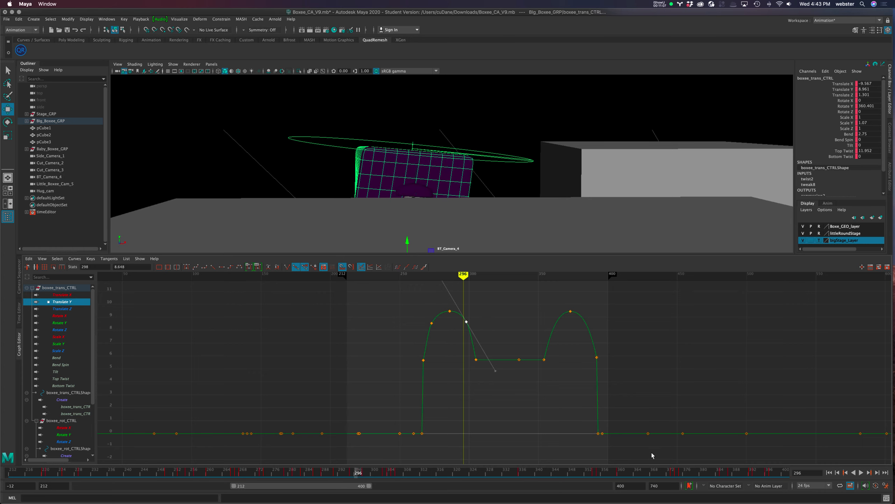
Play back the shot from frame 212 and delete the two inserted keys beside the first Translate Y peak
click(829, 473)
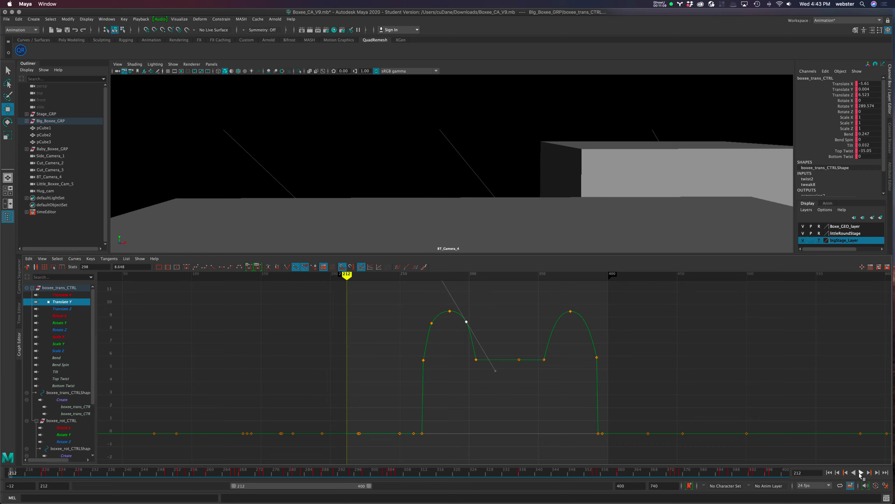
click(861, 473)
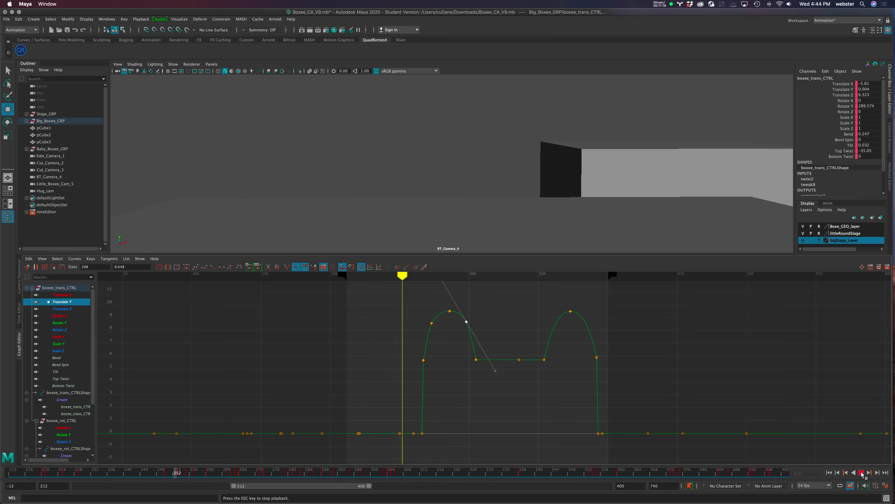
click(862, 472)
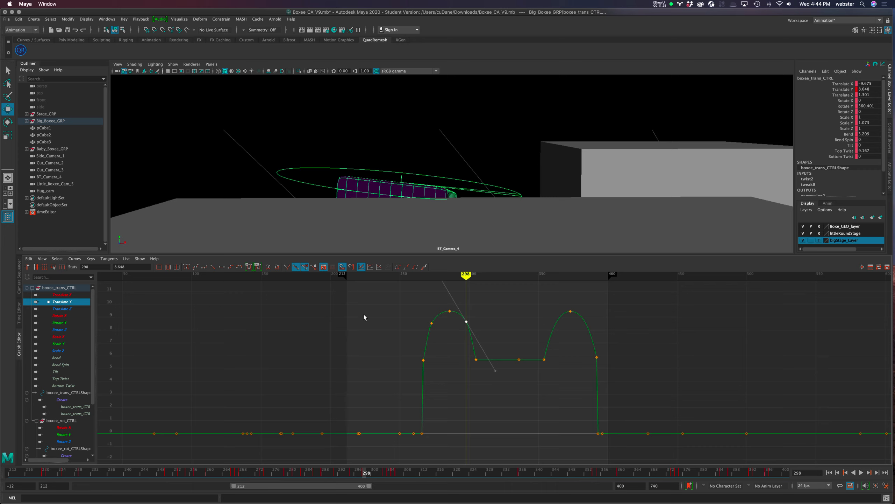
key(Delete)
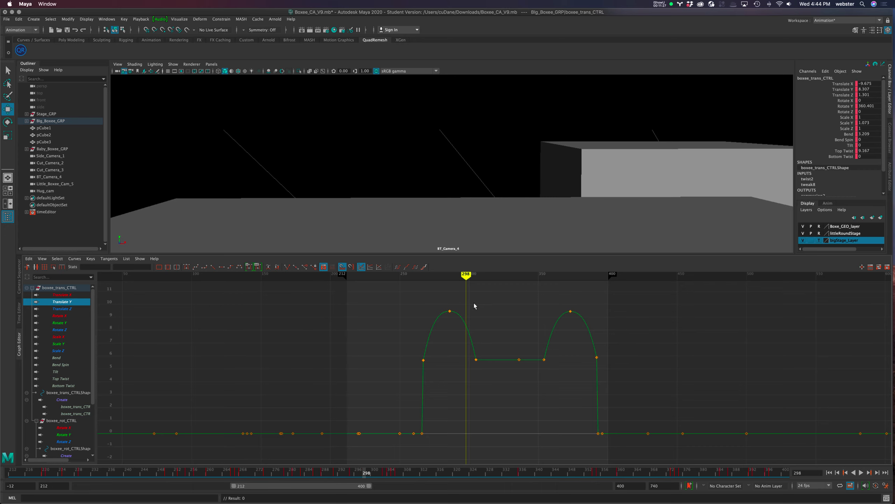
Scrub back through the first jump and replay the shot from the start to check the simplified Translate Y arcs
drag(466, 275, 392, 276)
key(alt+shift+v)
click(861, 473)
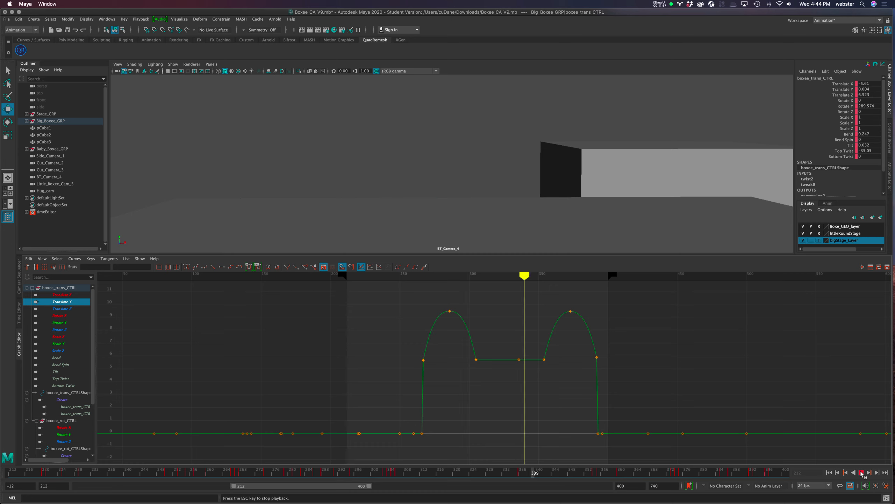
click(861, 473)
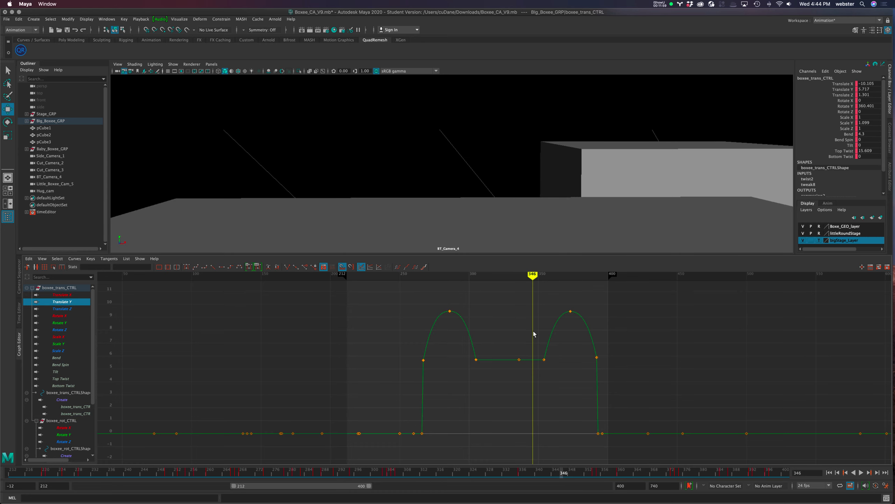
Raise both Translate Y peak keys together to about 9.65 and play the shot from the start
drag(605, 337, 605, 337)
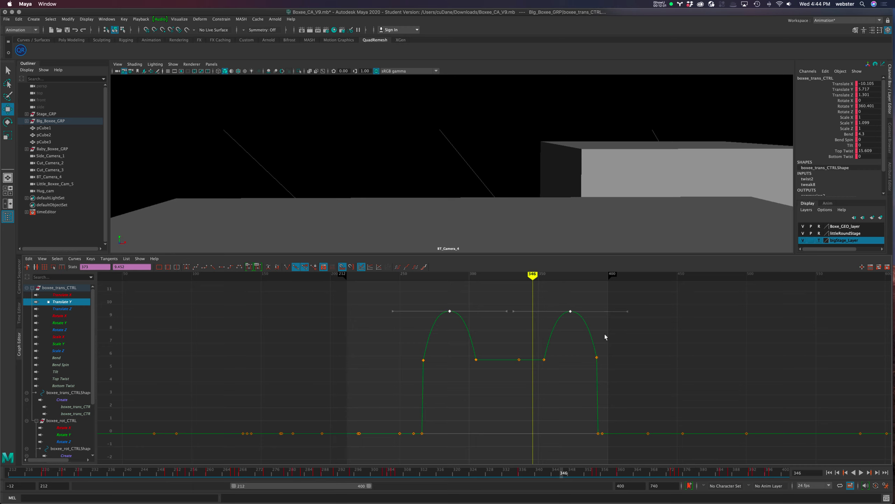
middle_drag(577, 348, 578, 343)
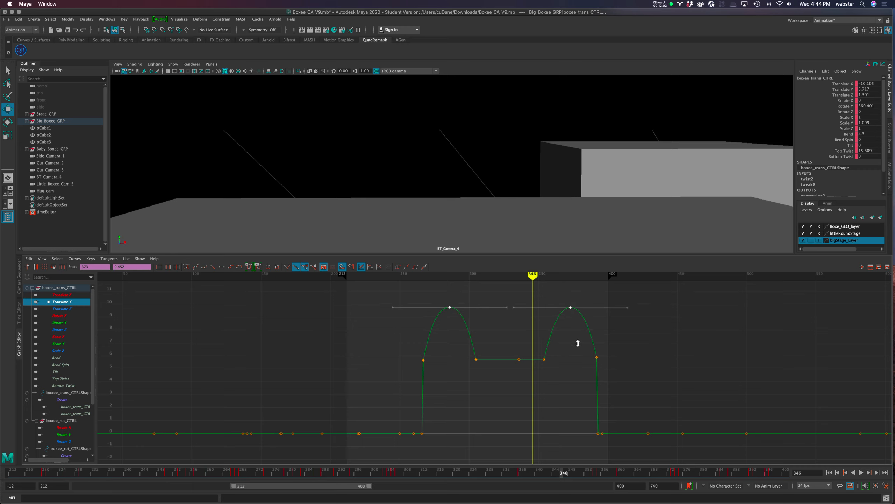
click(830, 472)
click(861, 473)
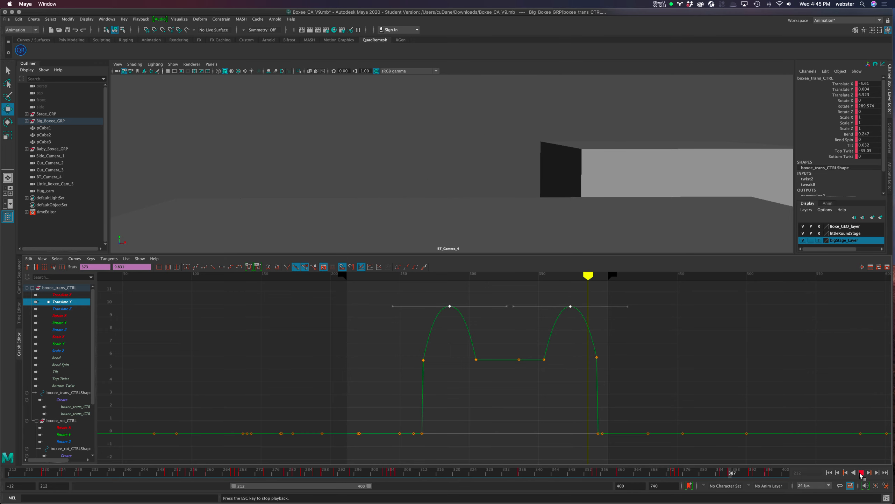
click(861, 473)
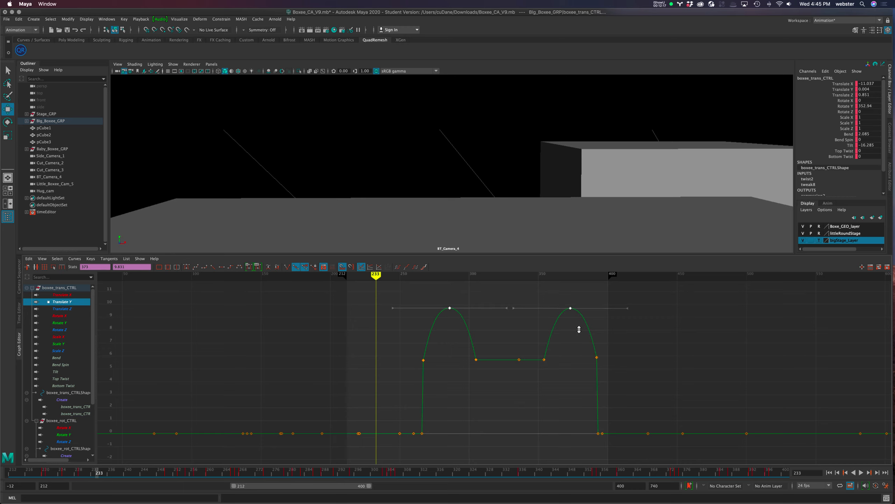
click(828, 473)
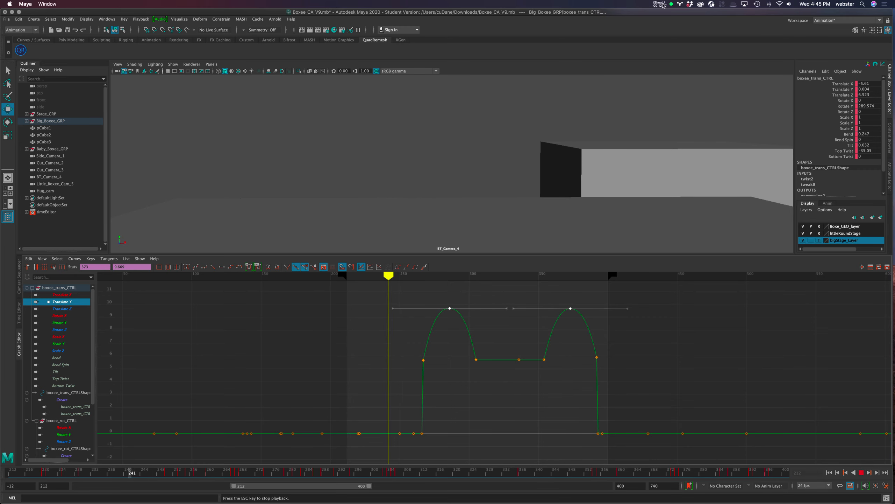
click(659, 4)
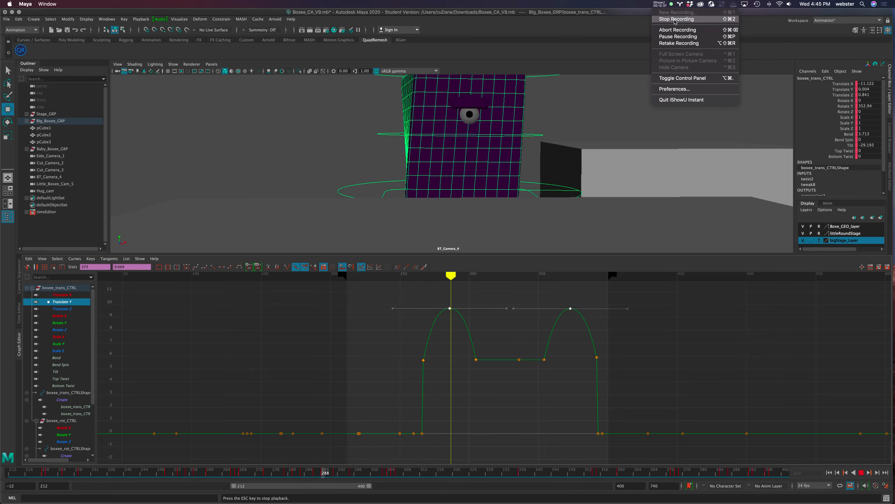